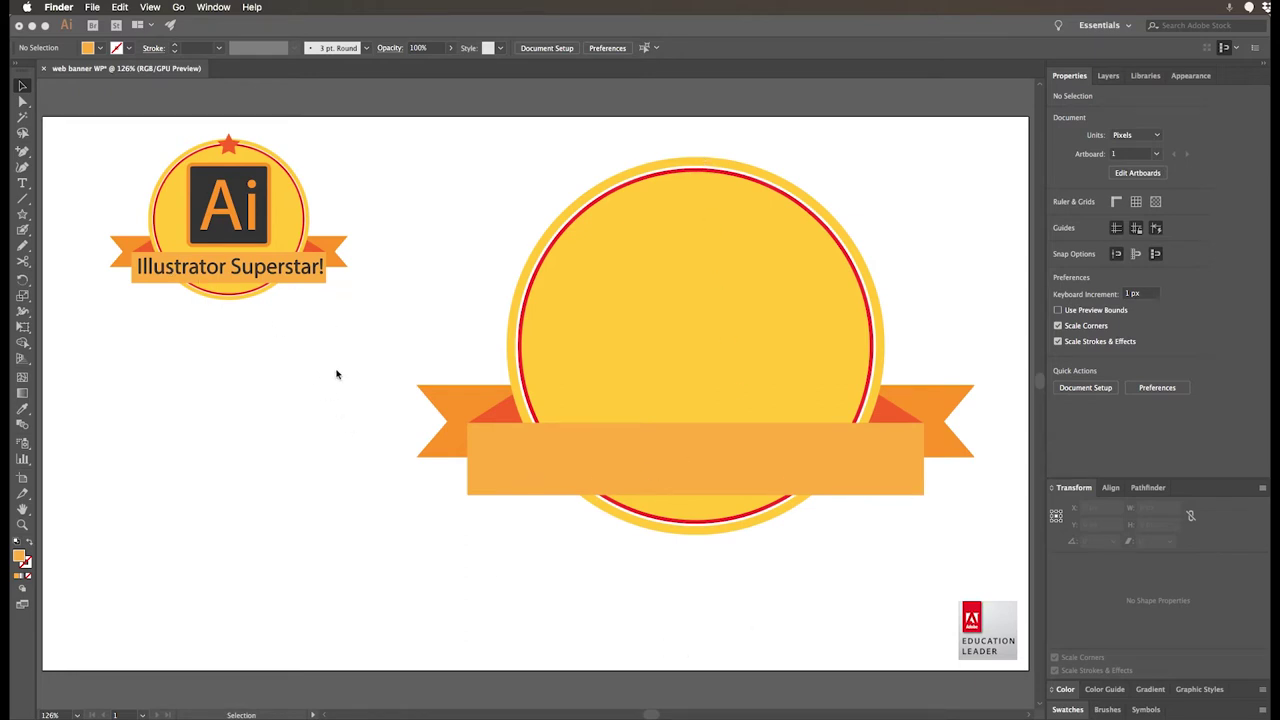
# Add a text object left of the ribbon reading 'Illustrator Superstar!'
pyautogui.click(24, 185)
pyautogui.click(22, 183)
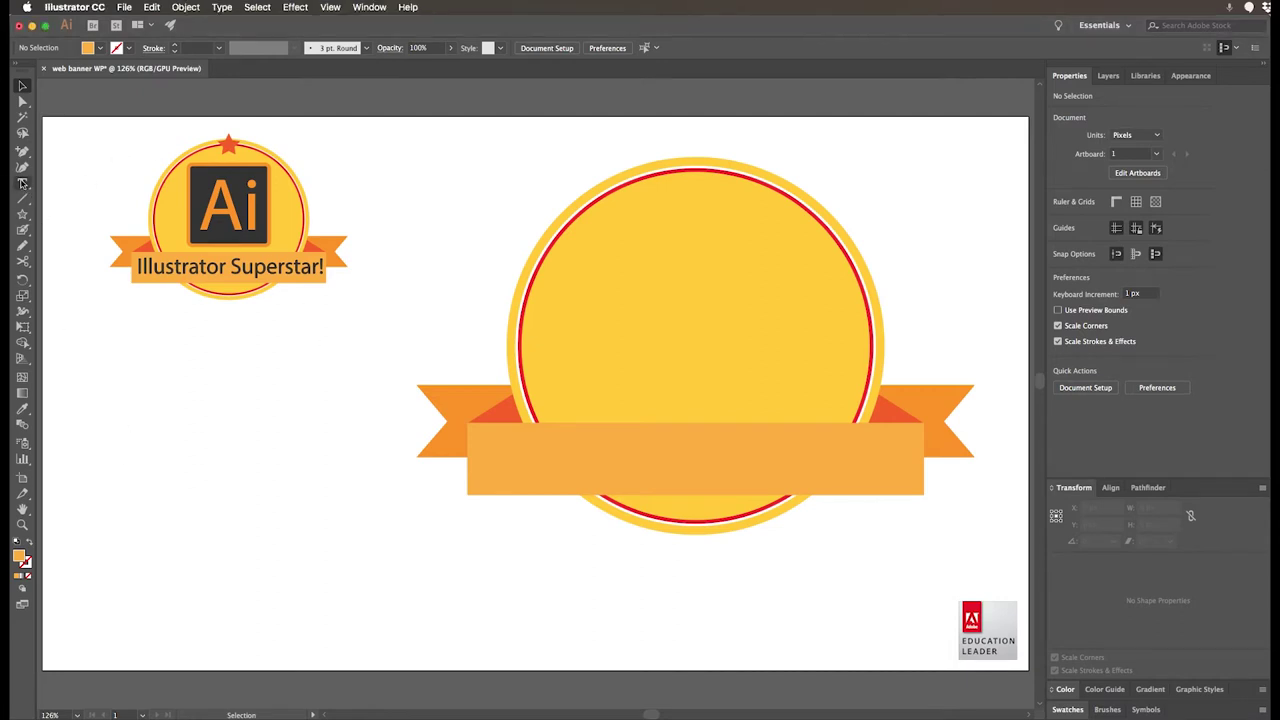
pyautogui.click(108, 487)
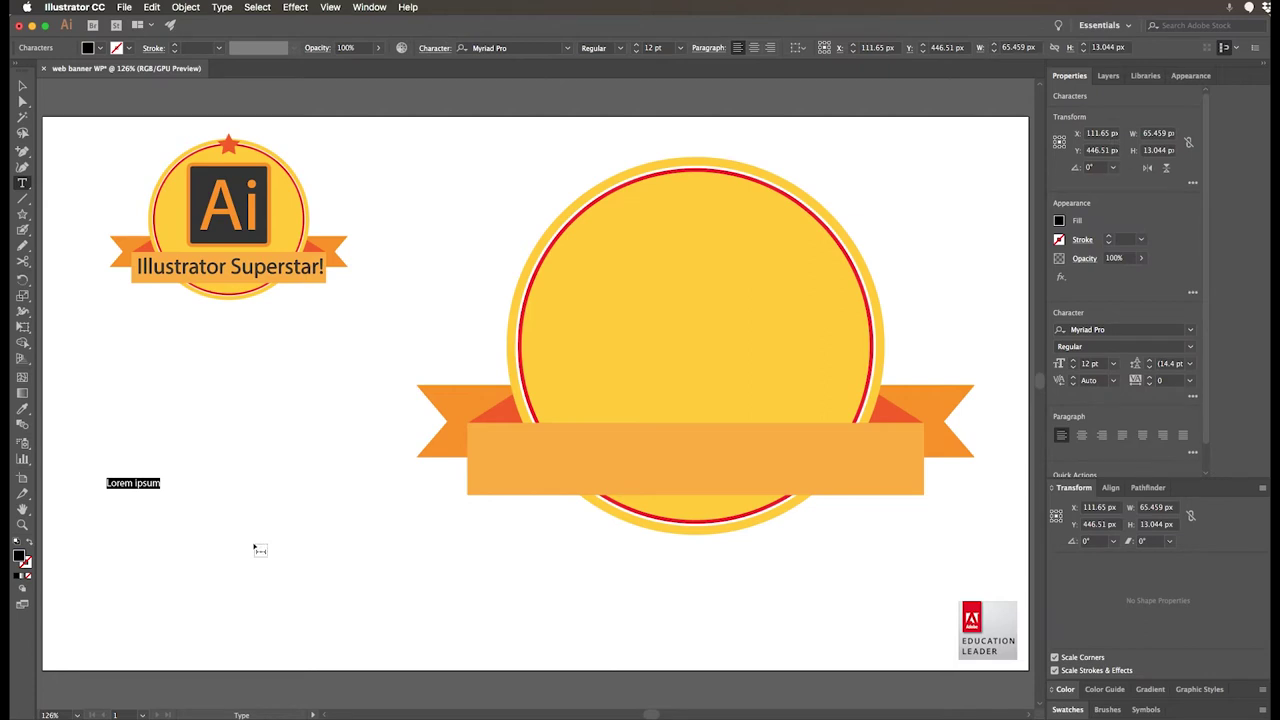
pyautogui.press('BackSpace')
pyautogui.write('Illustrator Superstar!')
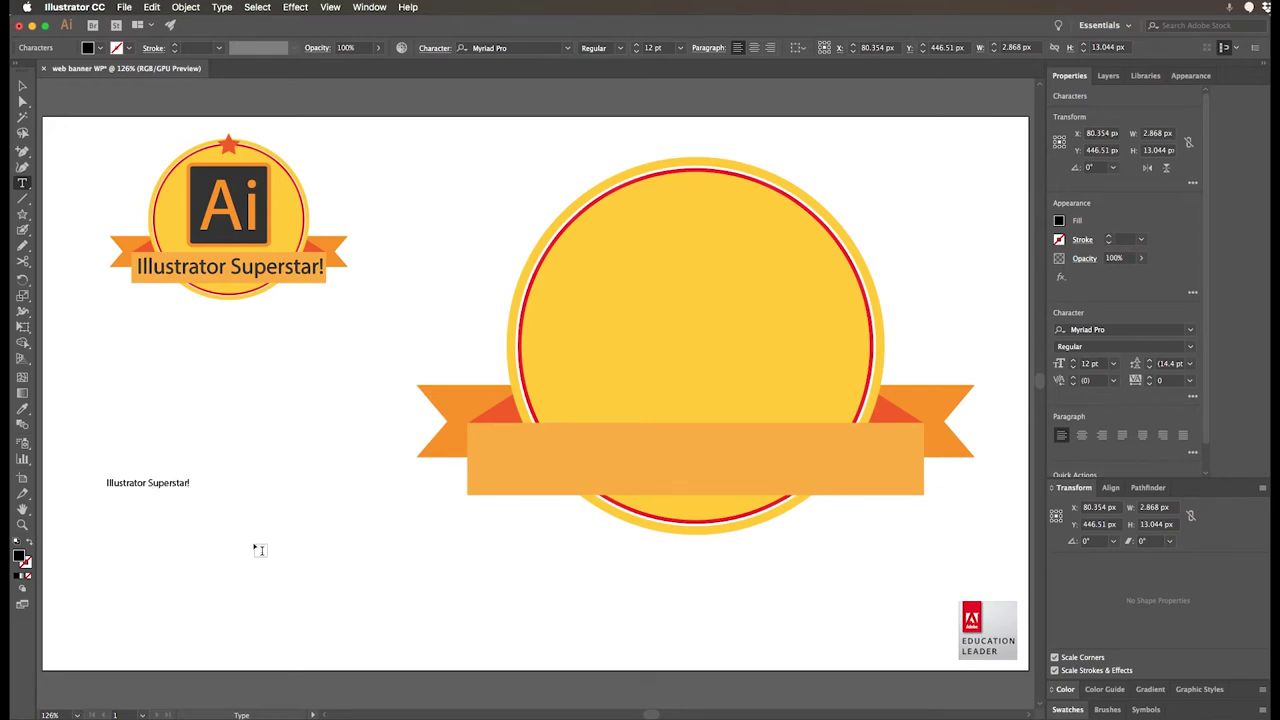
# Enlarge the Illustrator Superstar! text proportionally to about 45.74 pt
pyautogui.click(23, 88)
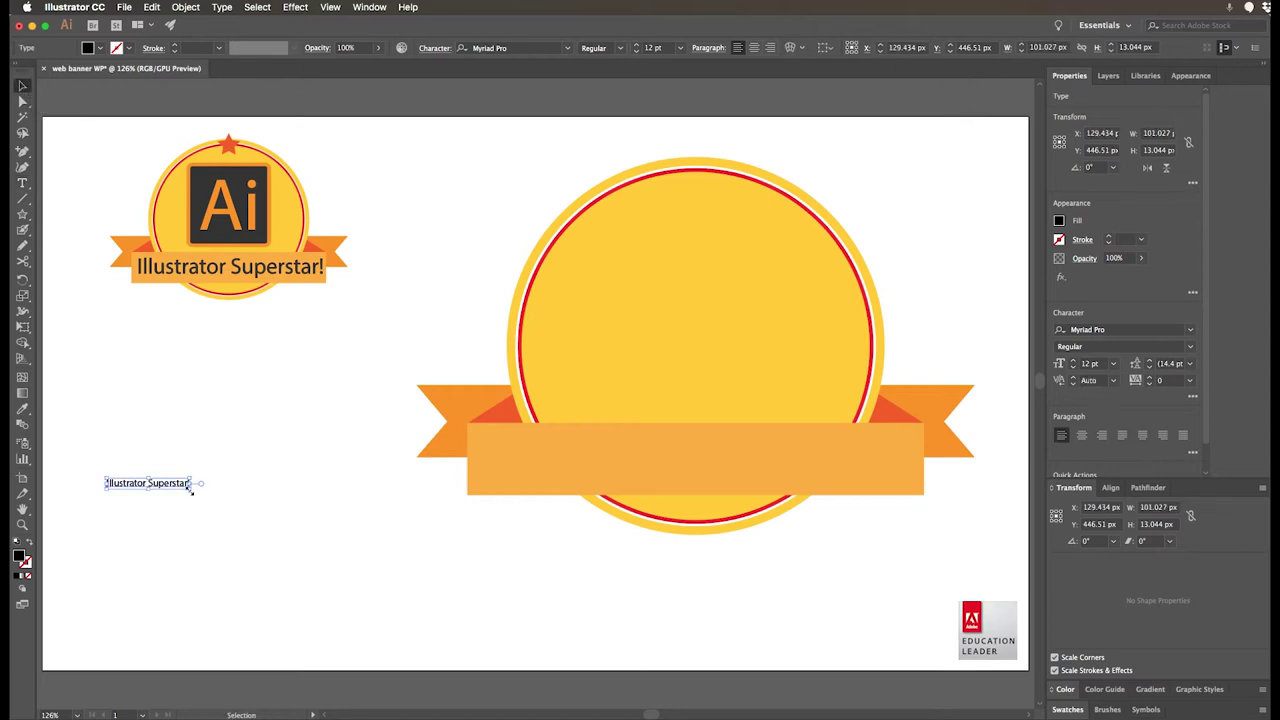
pyautogui.moveTo(190, 490); pyautogui.dragTo(423, 611)
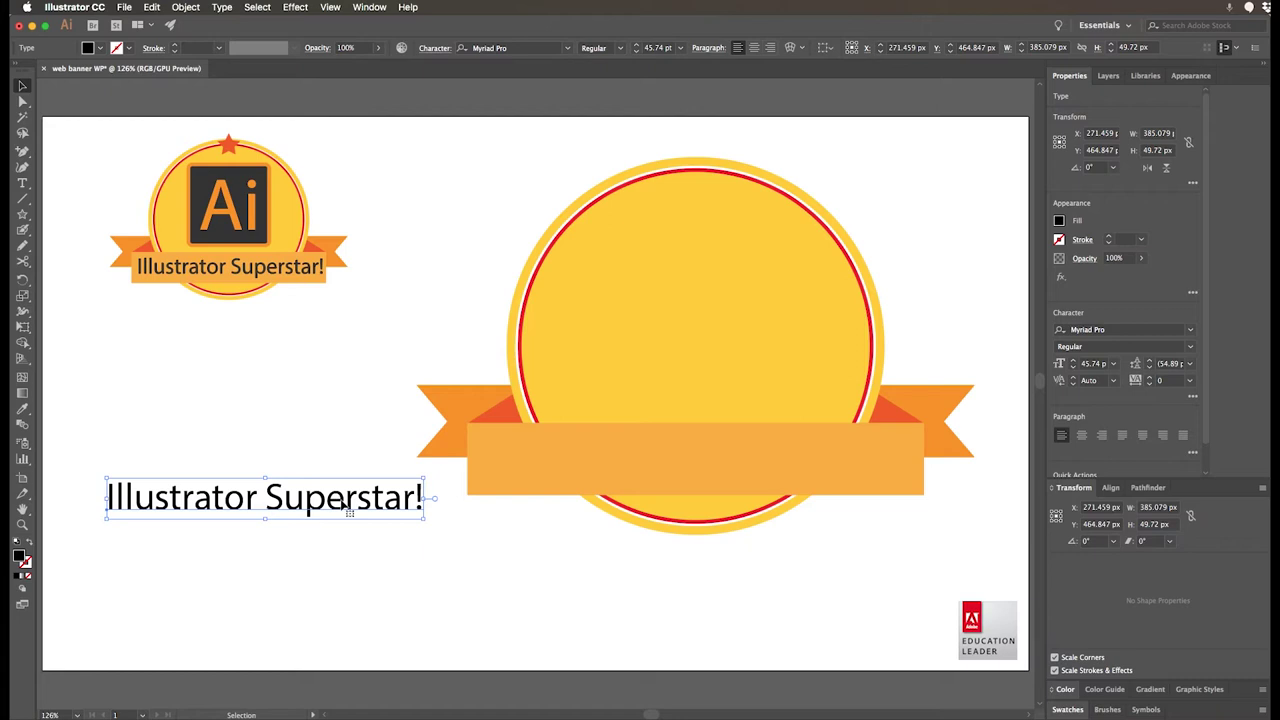
pyautogui.click(182, 8)
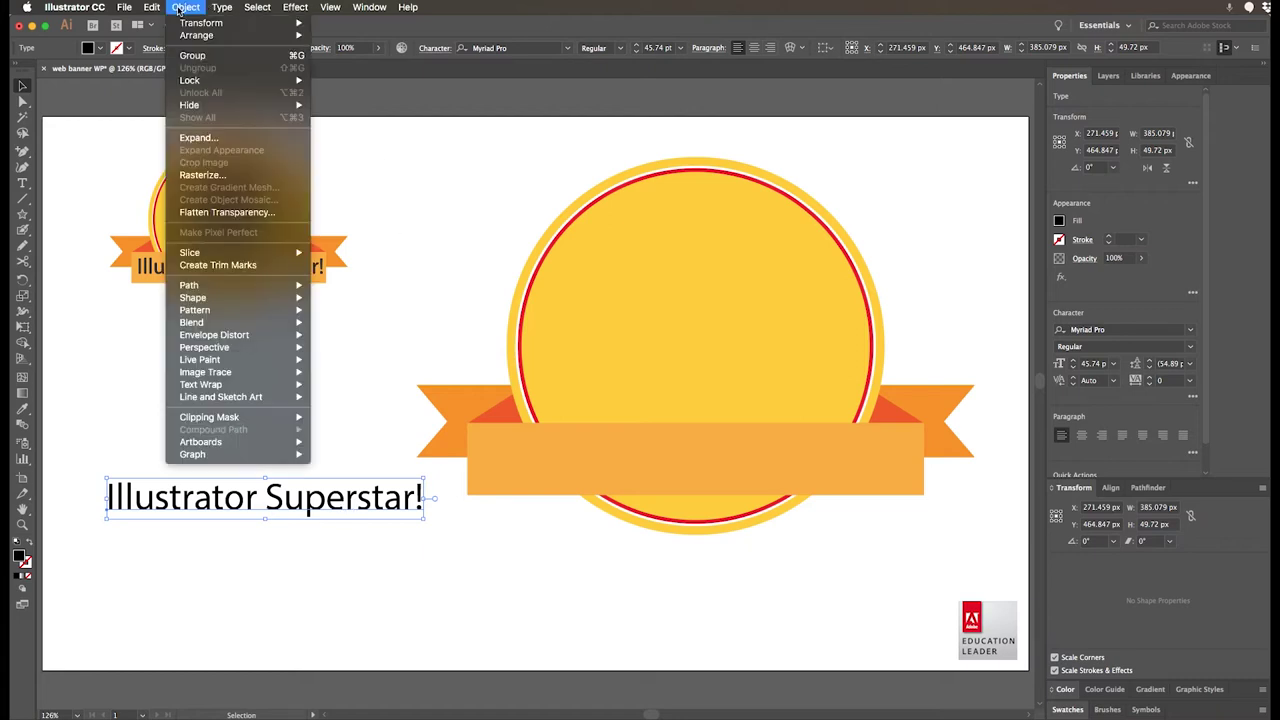
# Expand the text into outline shapes and center it on the orange ribbon
pyautogui.click(200, 138)
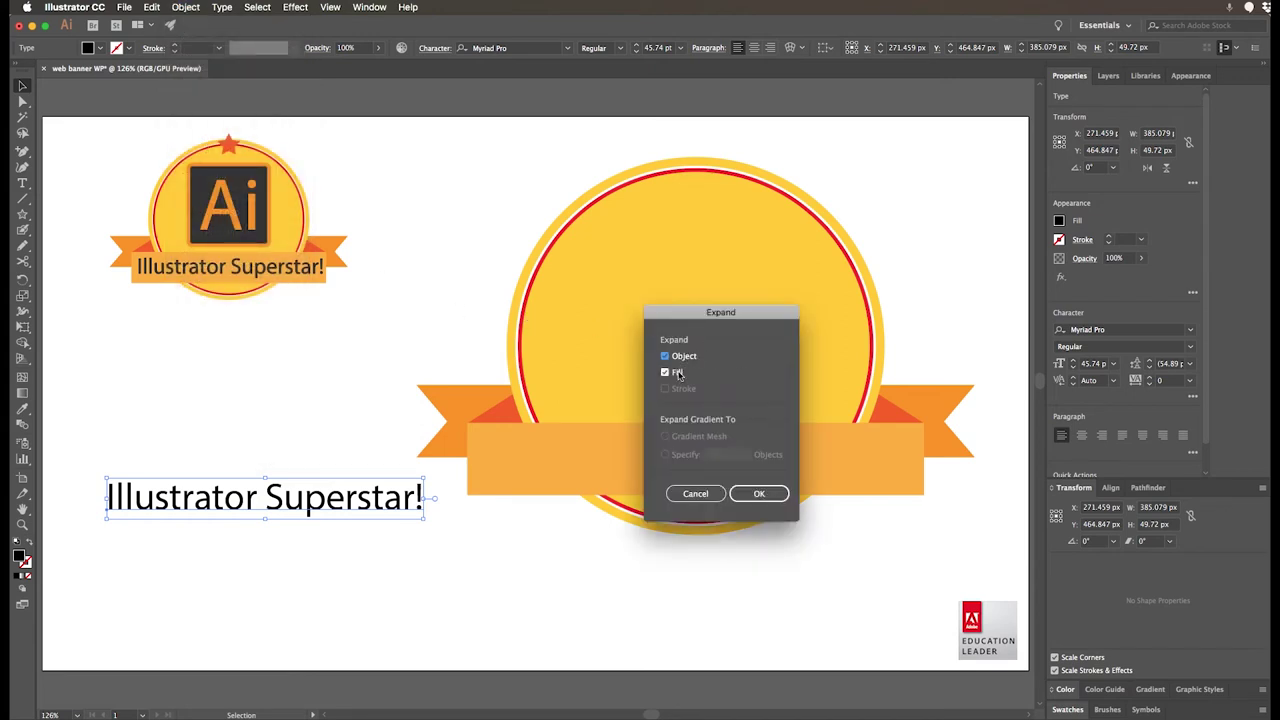
pyautogui.click(759, 493)
pyautogui.click(584, 587)
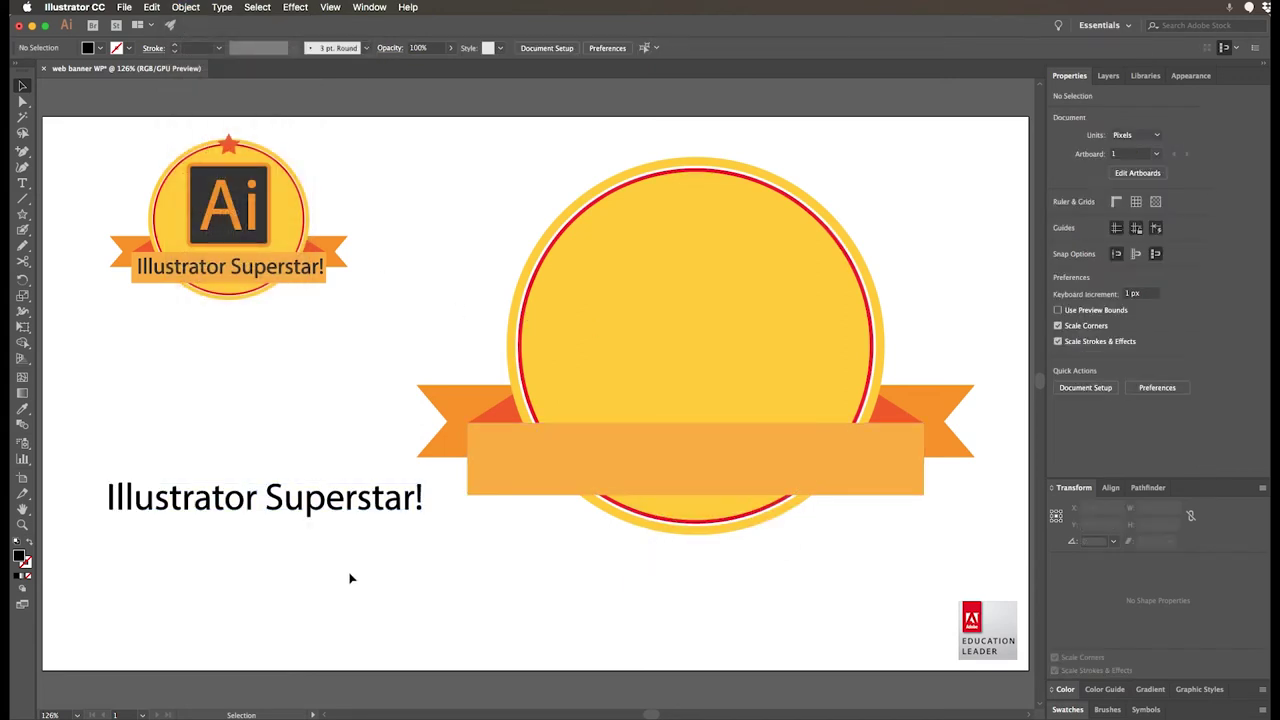
pyautogui.click(352, 506)
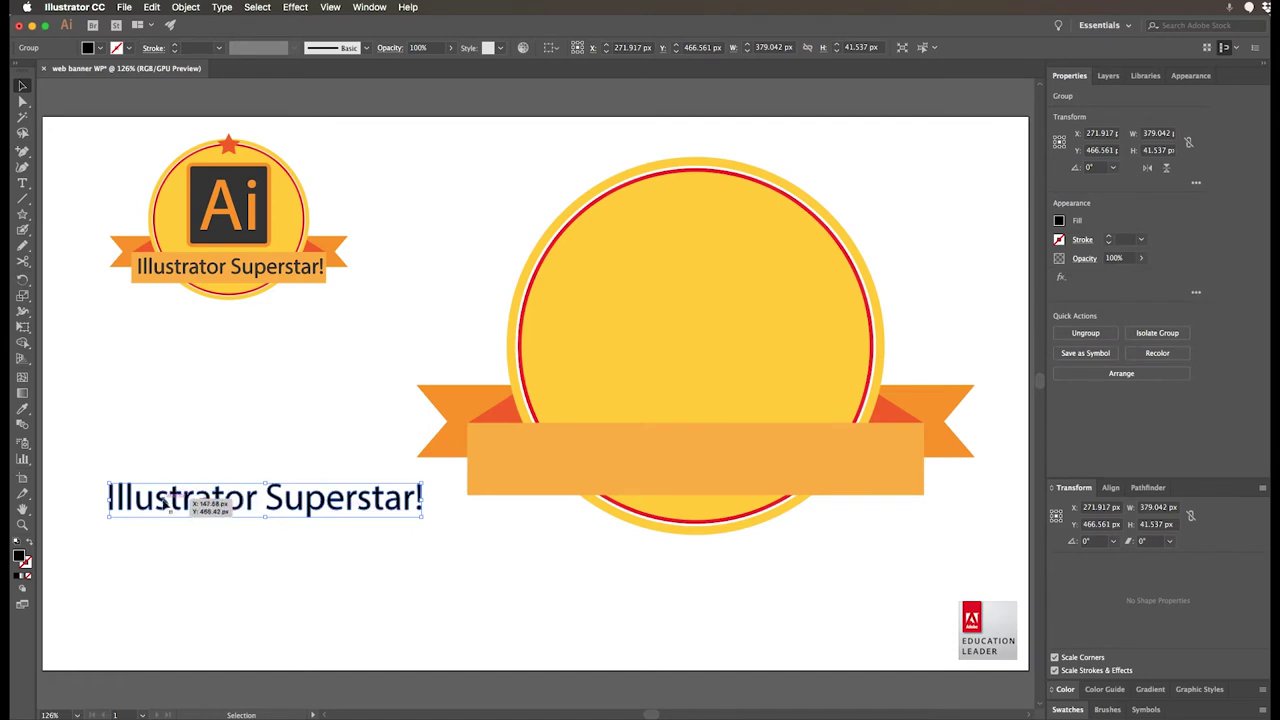
pyautogui.moveTo(352, 506); pyautogui.dragTo(917, 500)
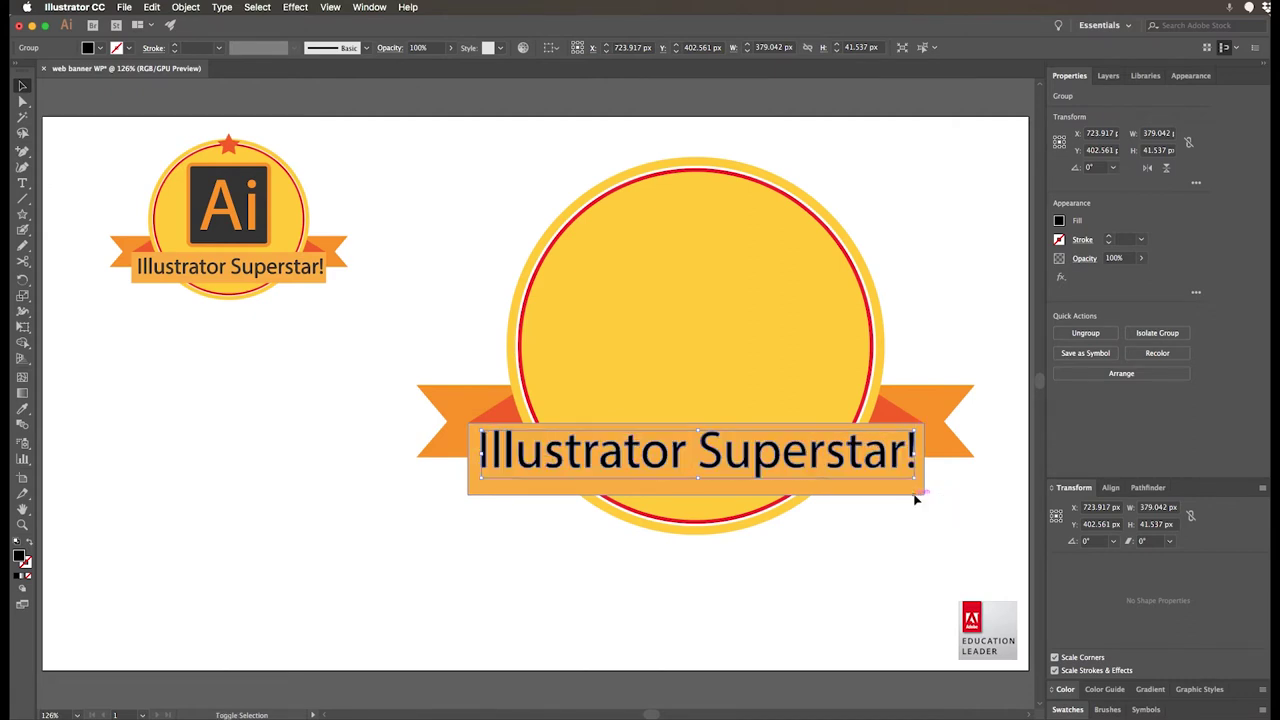
pyautogui.press('Down')
pyautogui.press('Down')
pyautogui.press('Down')
pyautogui.press('Down')
pyautogui.press('Down')
pyautogui.press('Down')
pyautogui.press('Down')
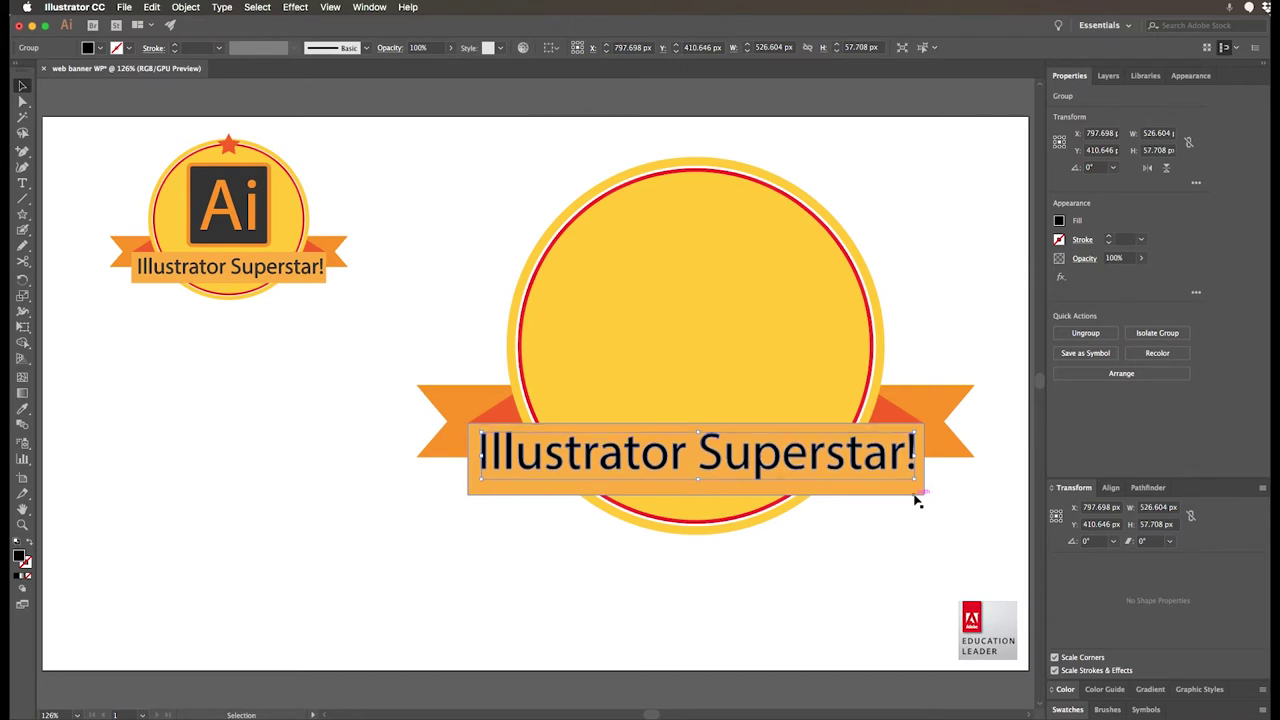
pyautogui.press('Down')
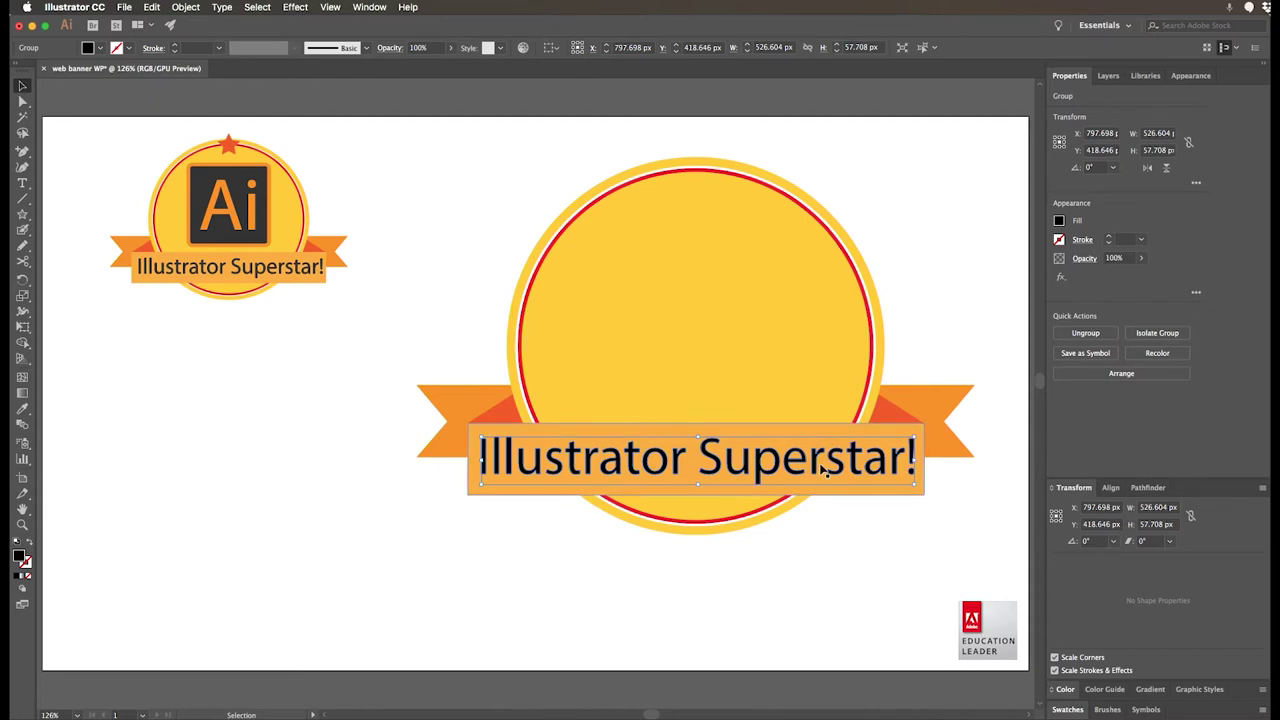
# Colour the outlined ribbon text dark grey
pyautogui.click(1061, 222)
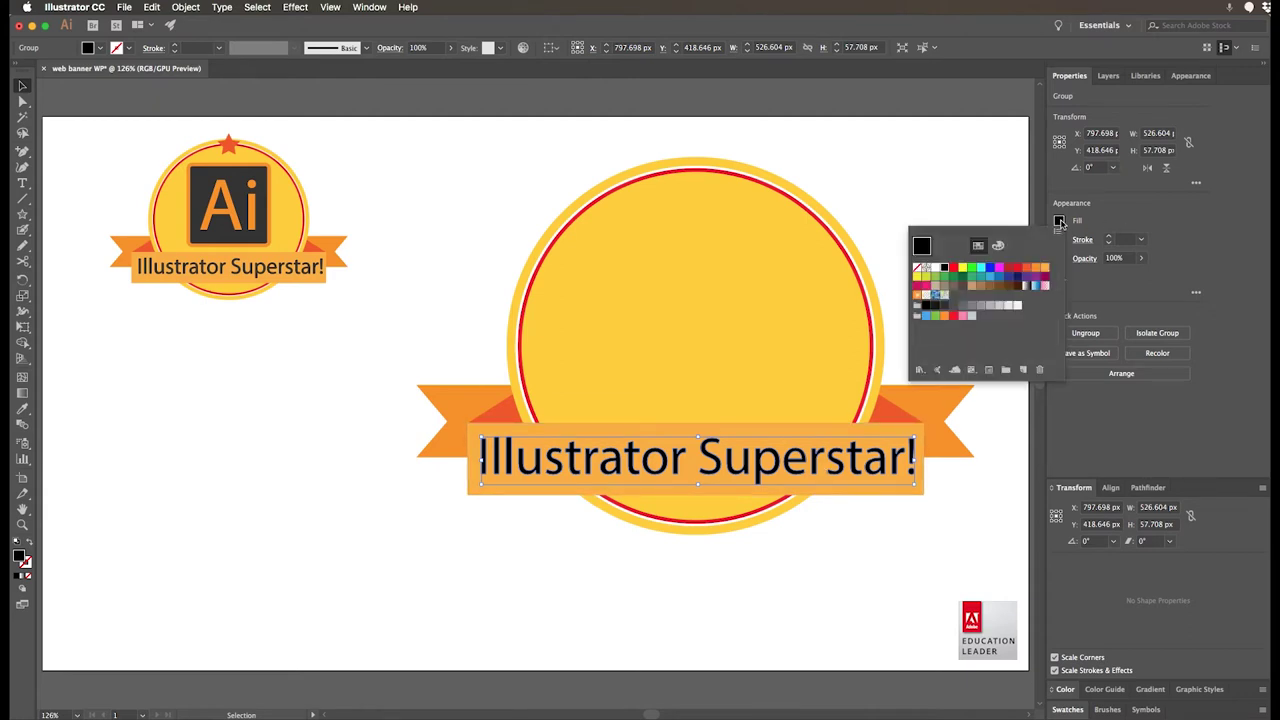
pyautogui.click(946, 308)
pyautogui.click(952, 574)
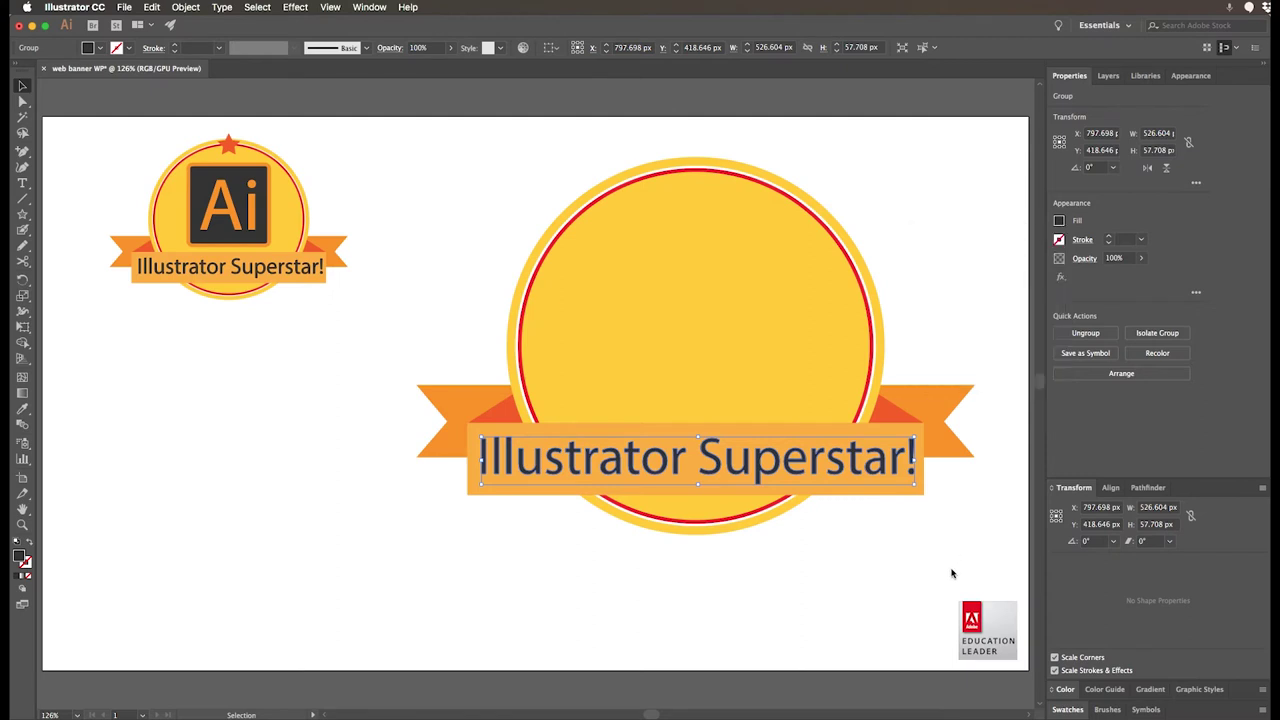
pyautogui.click(952, 574)
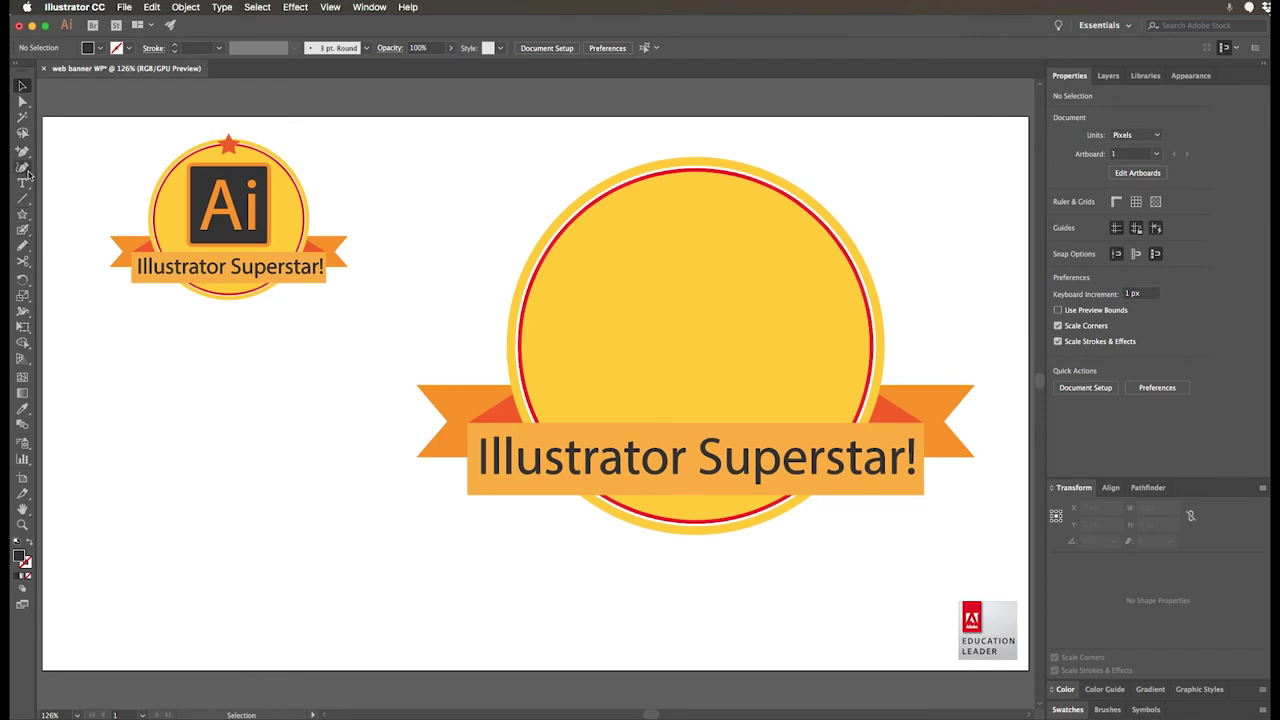
# Draw a dark square below the small badge and round all four corners
pyautogui.click(22, 214)
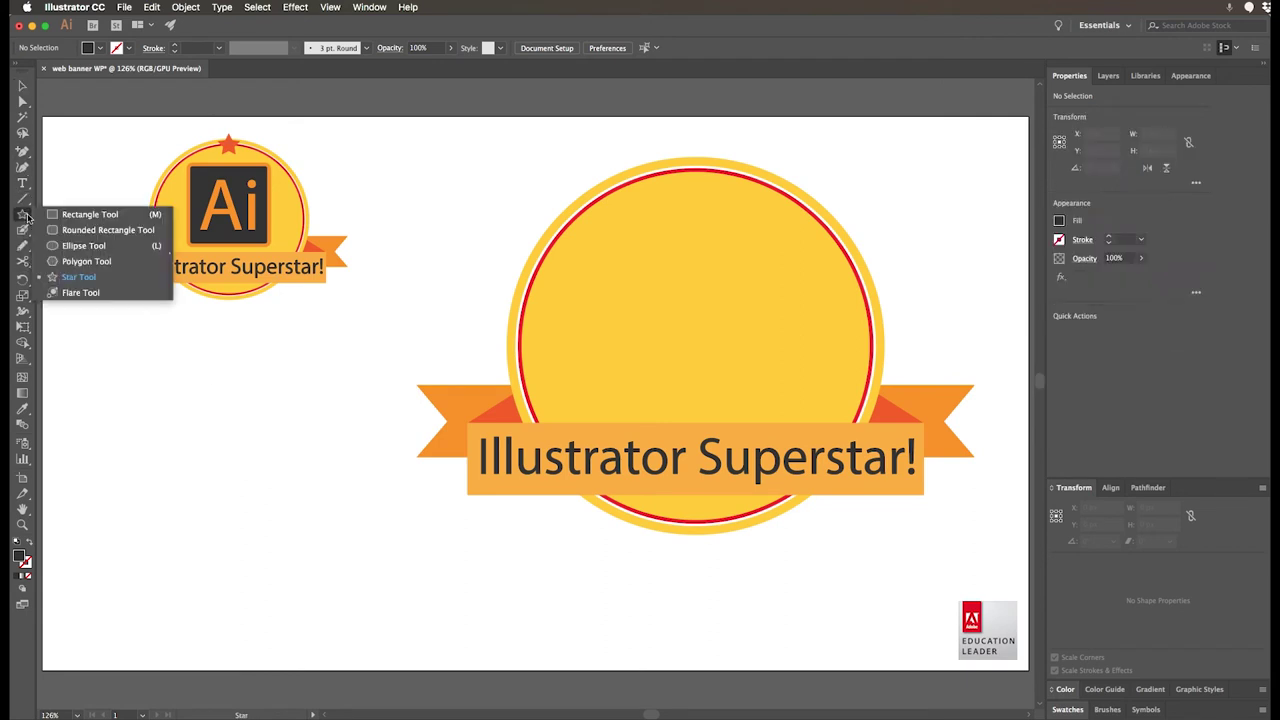
pyautogui.click(88, 215)
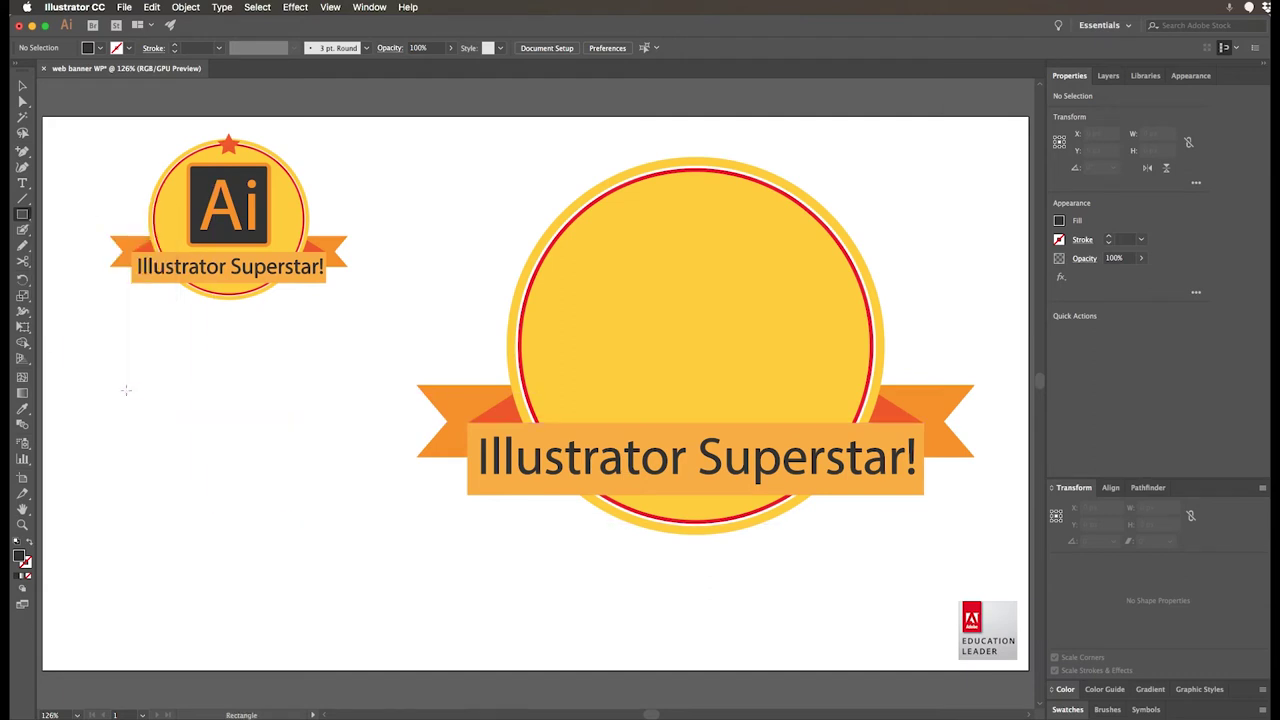
pyautogui.moveTo(126, 390); pyautogui.dragTo(297, 585)
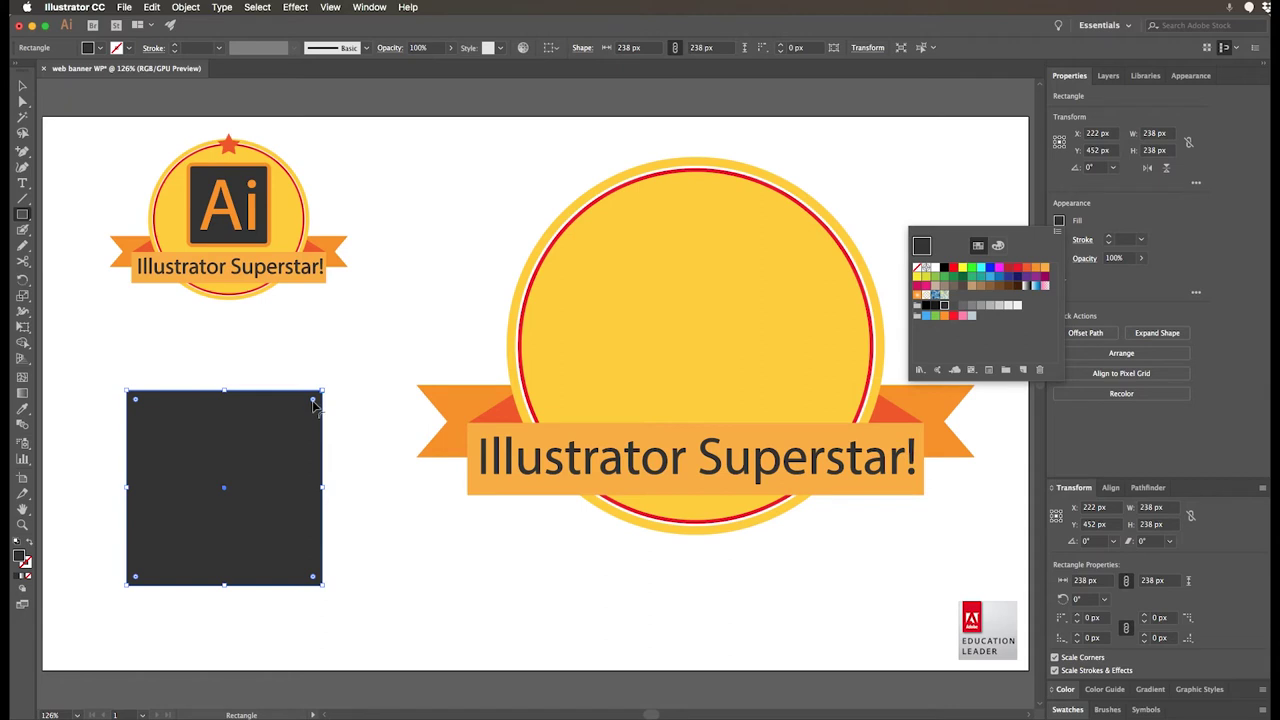
pyautogui.press('Escape')
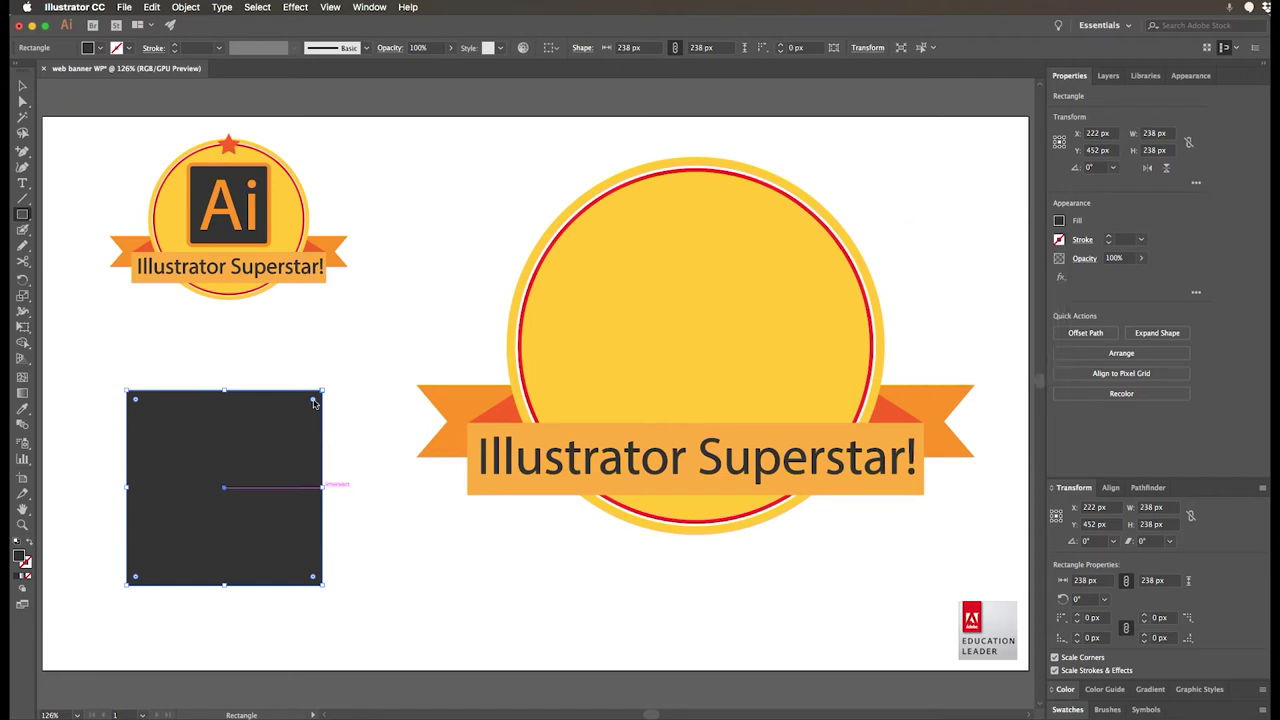
pyautogui.moveTo(316, 400); pyautogui.dragTo(306, 417)
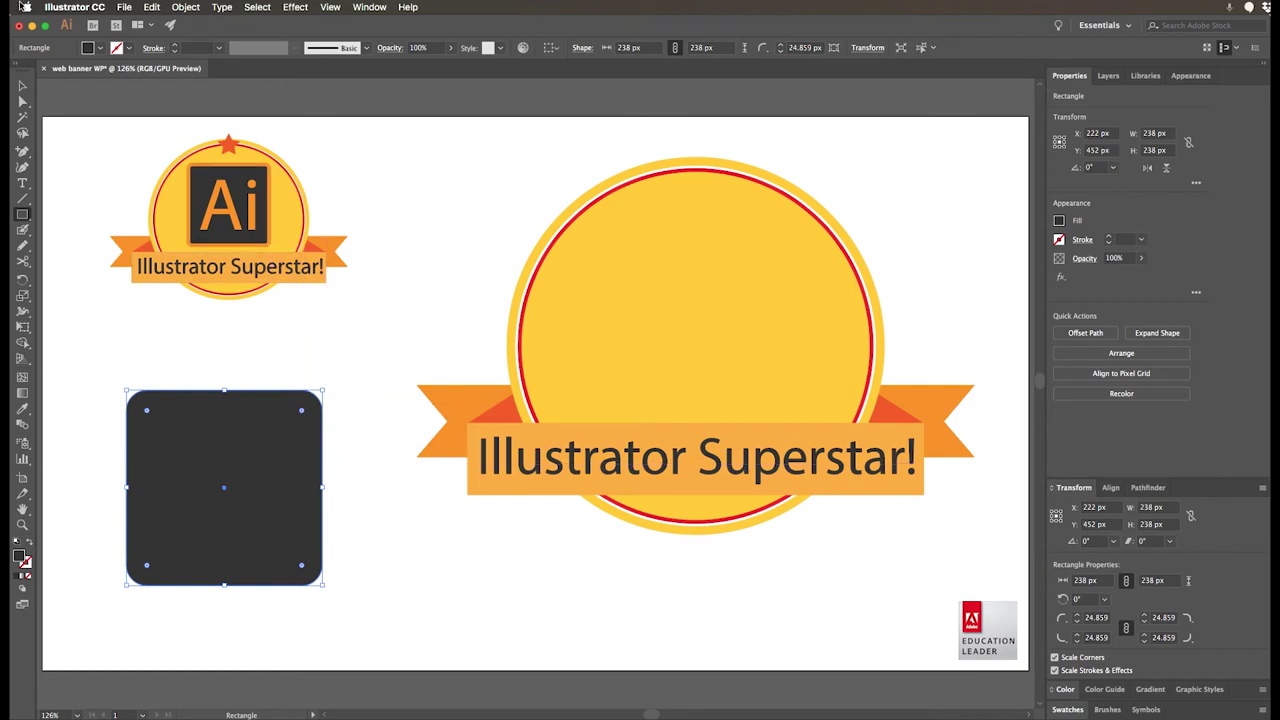
# Give the rounded square an orange stroke, 13 pt thick
pyautogui.click(22, 85)
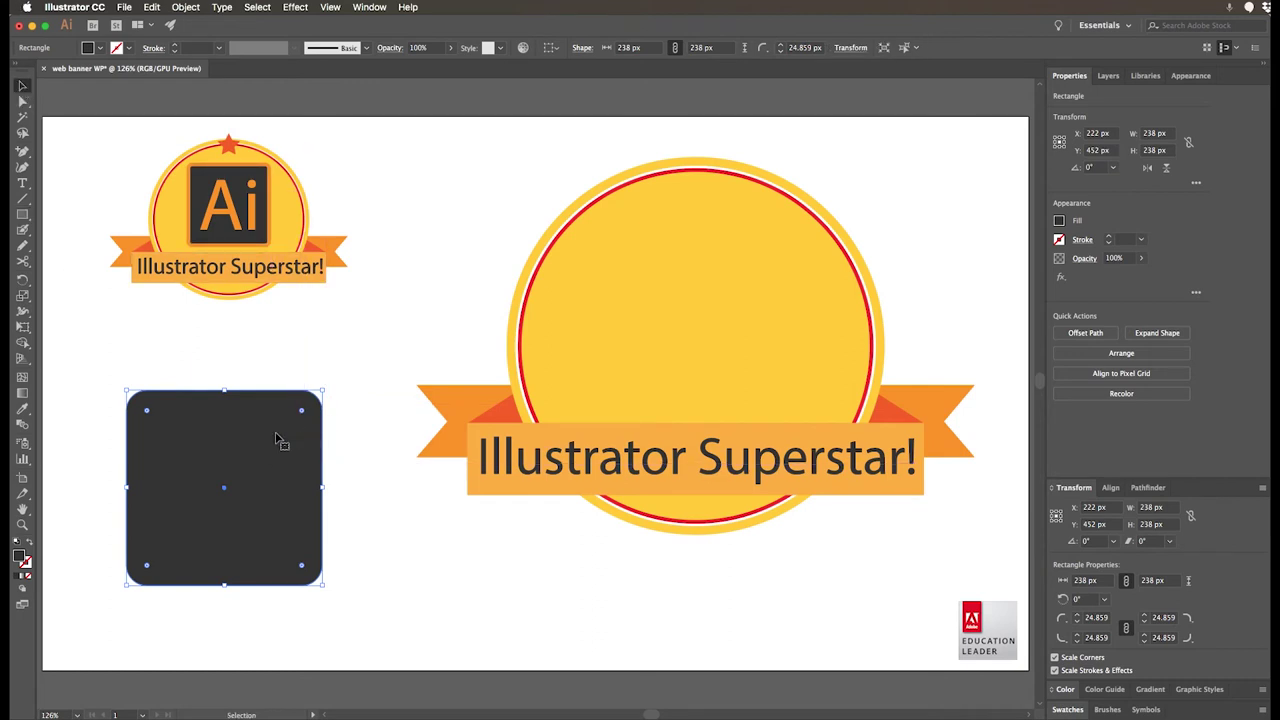
pyautogui.click(1060, 242)
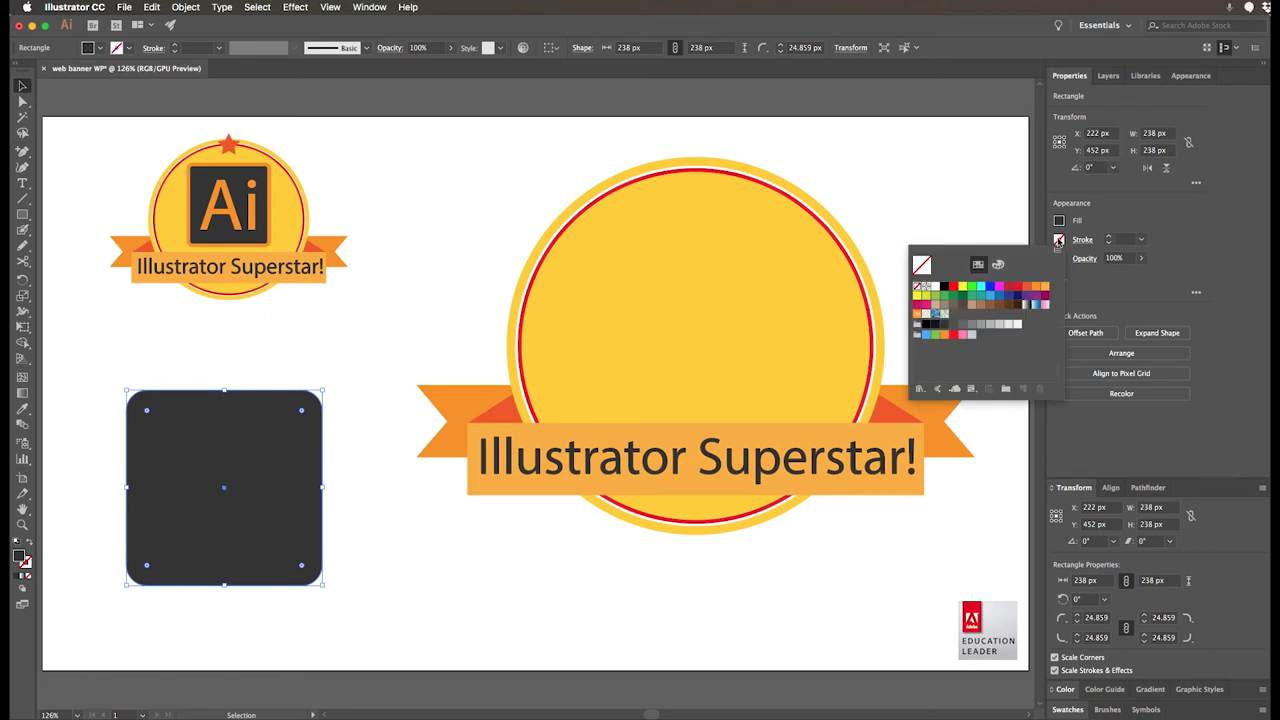
pyautogui.click(1038, 289)
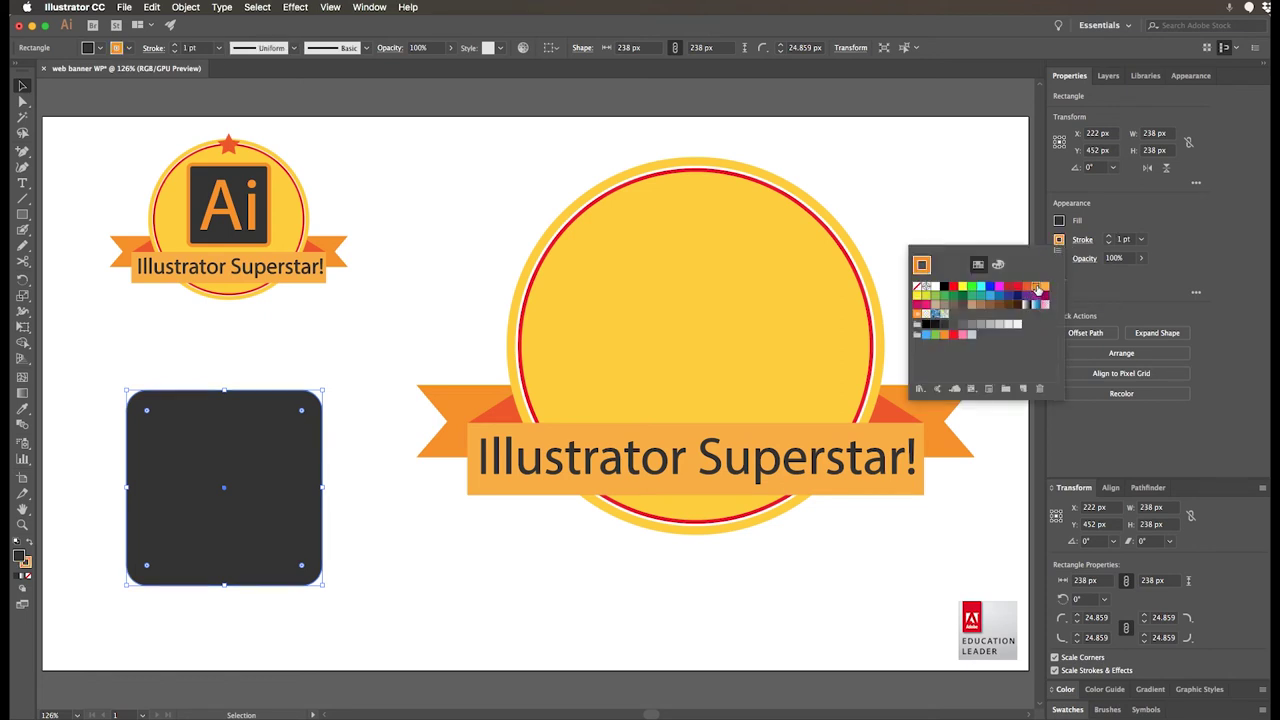
pyautogui.click(1109, 238)
pyautogui.click(1109, 238)
pyautogui.click(1109, 239)
pyautogui.click(1109, 239)
pyautogui.click(1109, 239)
pyautogui.click(1109, 239)
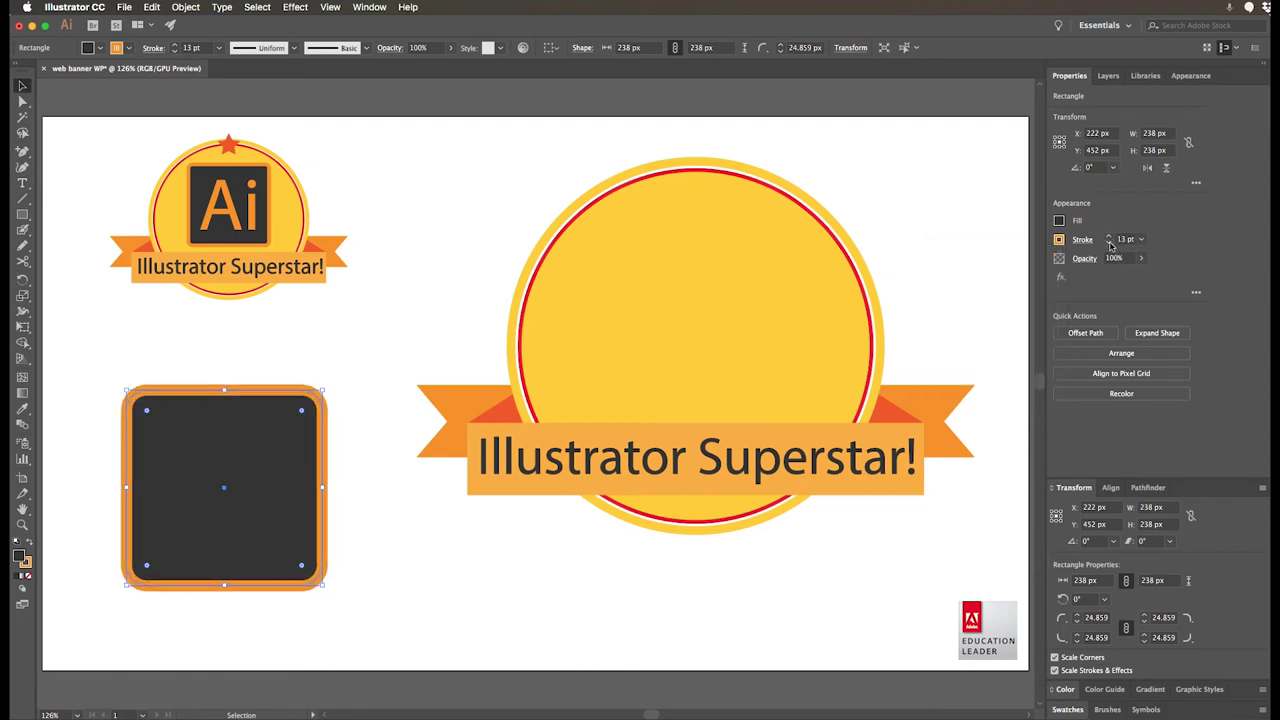
pyautogui.click(470, 607)
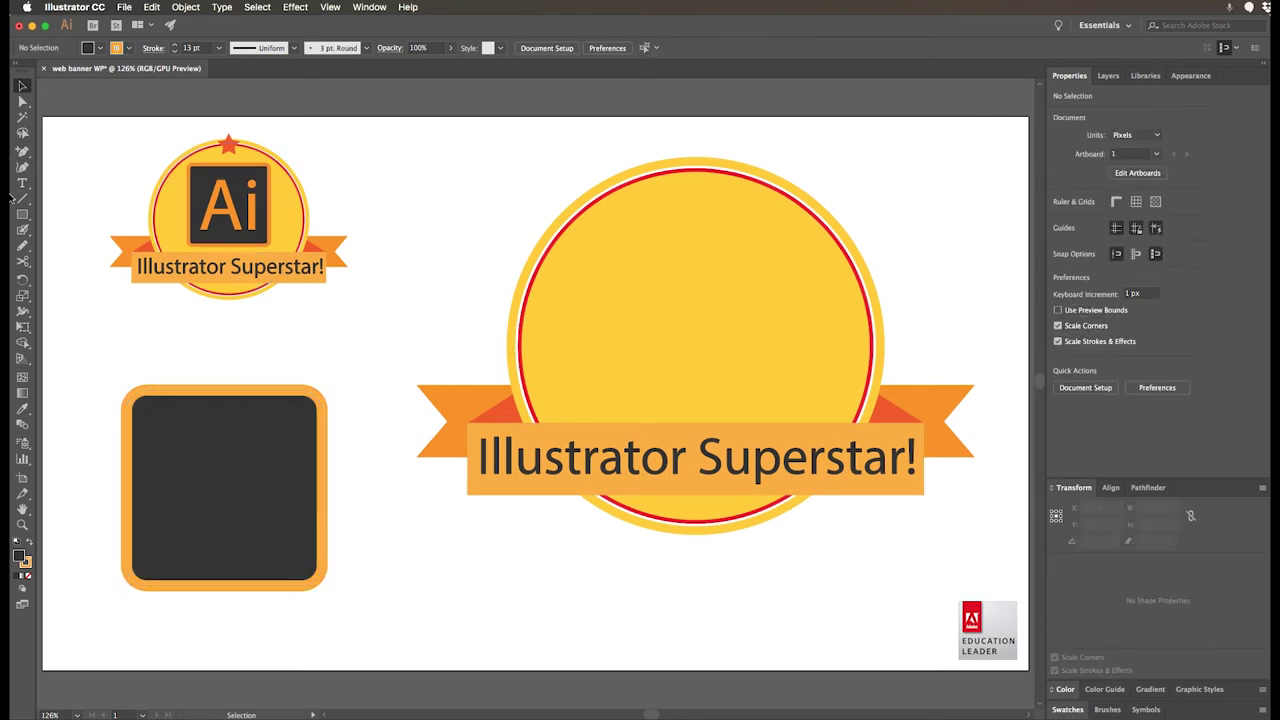
# Type 'Ai', enlarge it, and expand it into outline shapes
pyautogui.press('t')
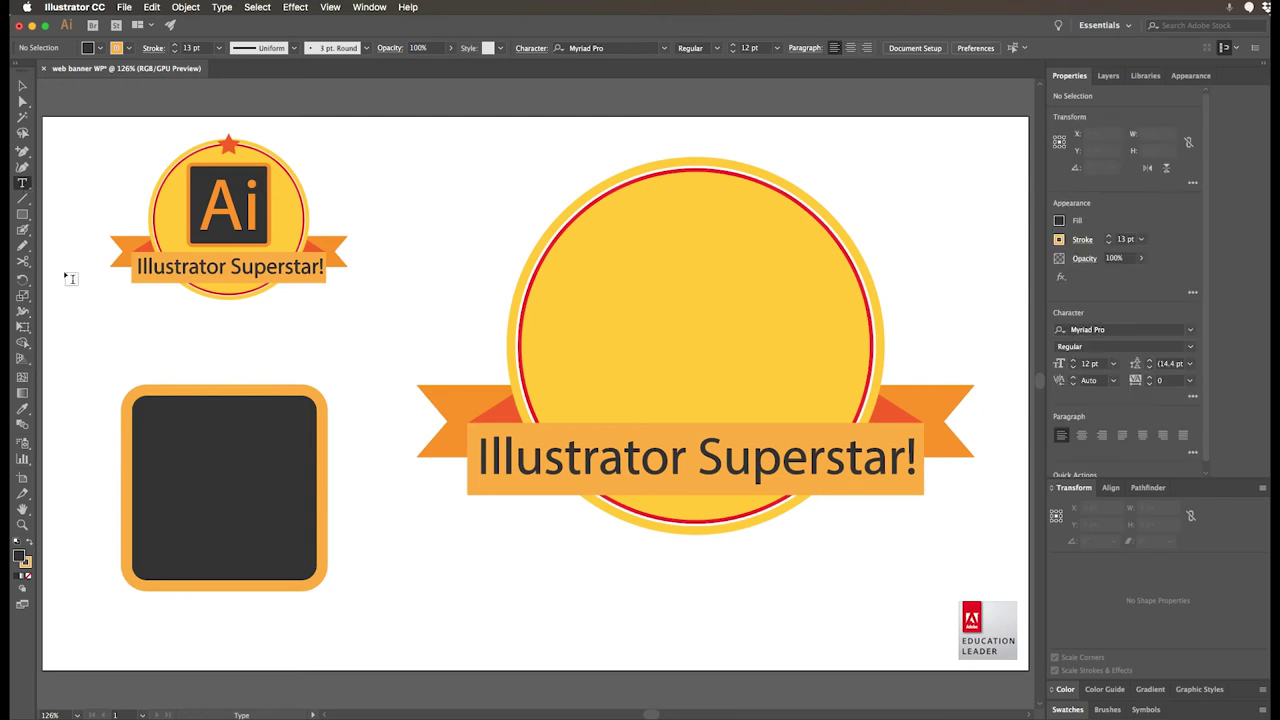
pyautogui.click(389, 584)
pyautogui.write('Ai')
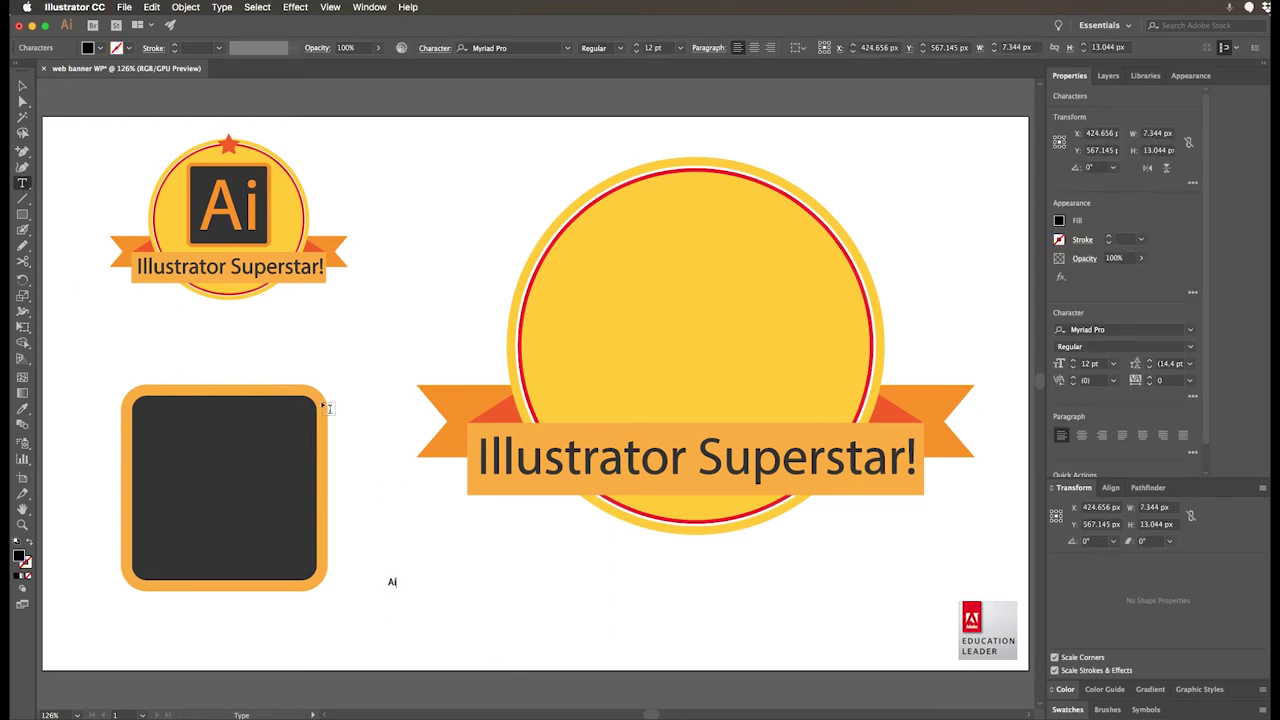
pyautogui.press('Escape')
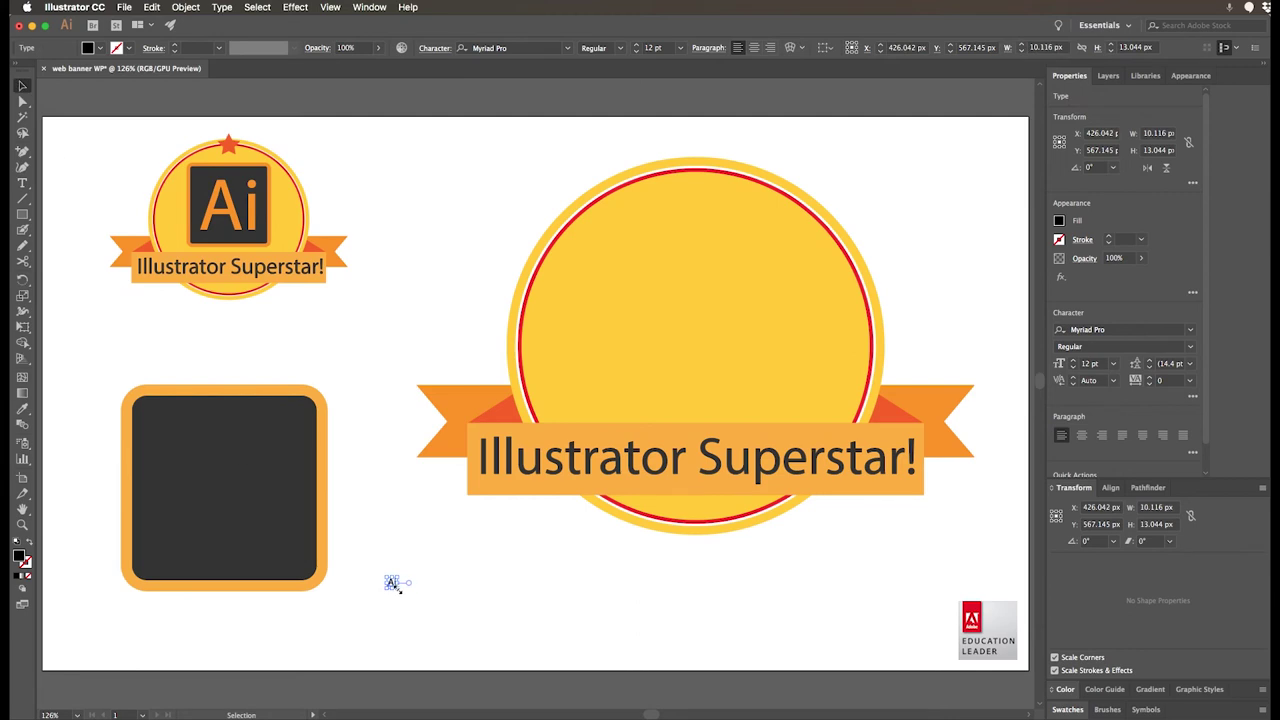
pyautogui.moveTo(399, 589); pyautogui.dragTo(483, 658)
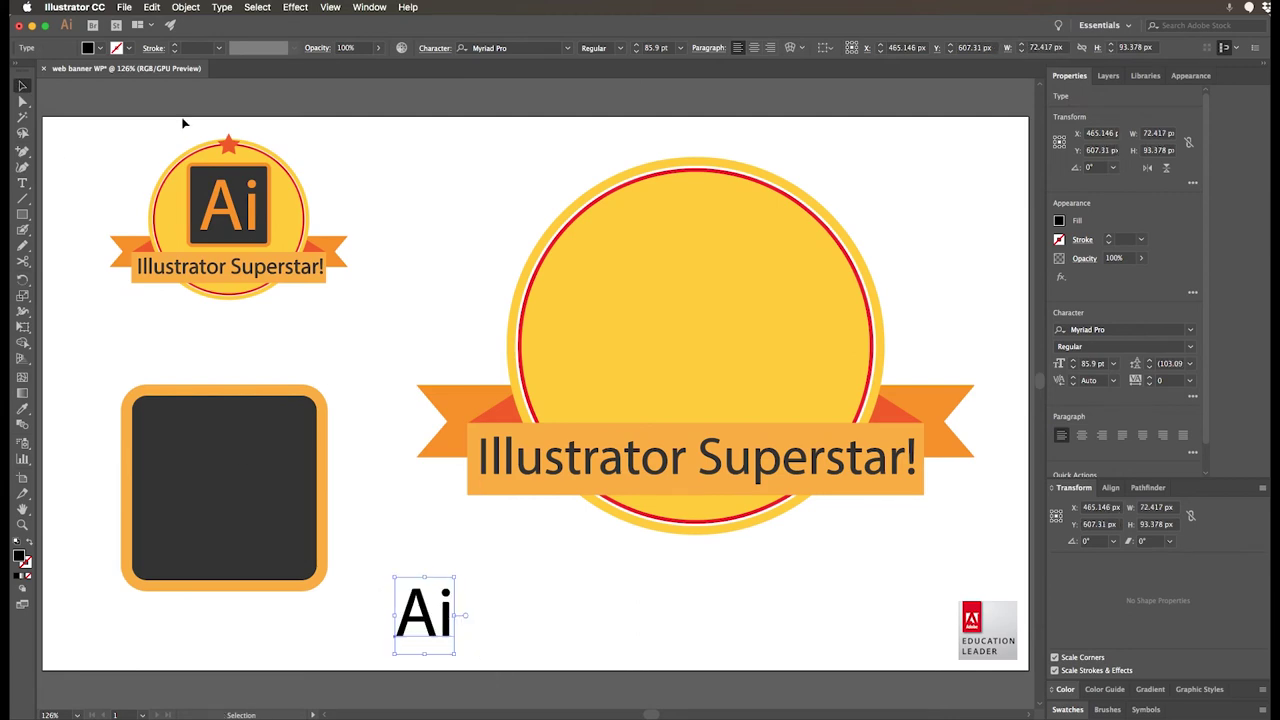
pyautogui.click(187, 7)
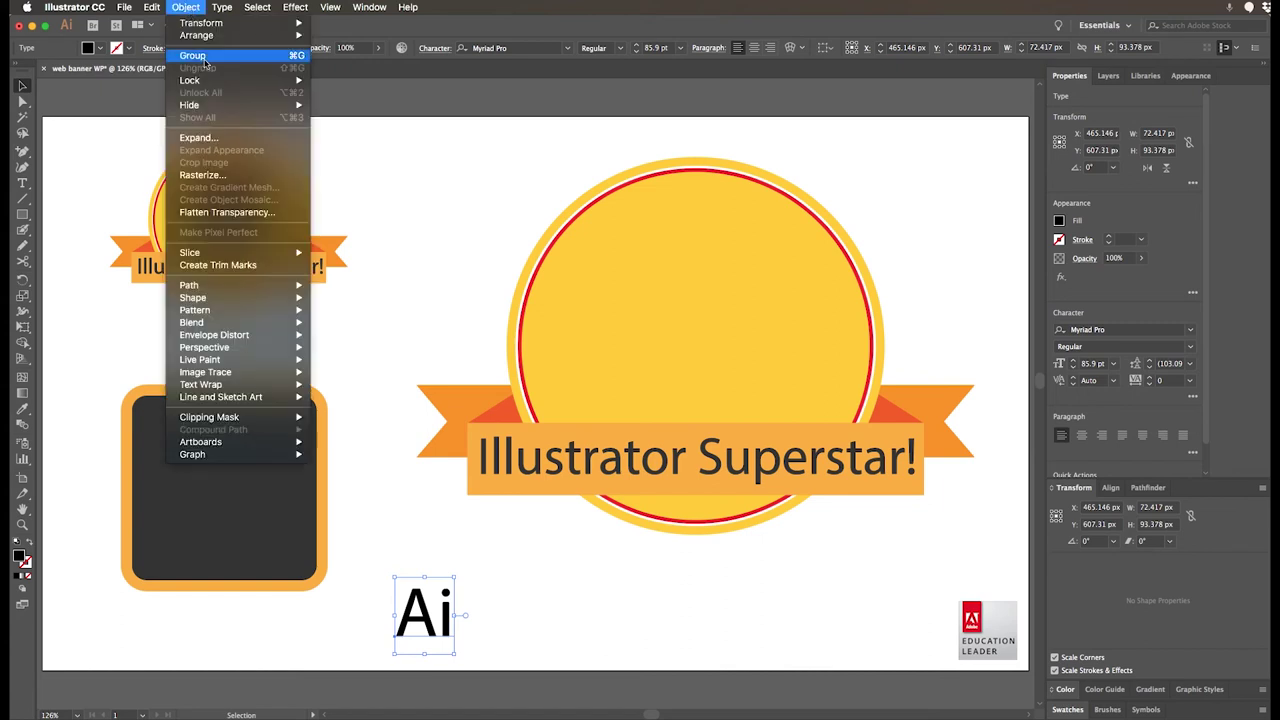
pyautogui.click(197, 138)
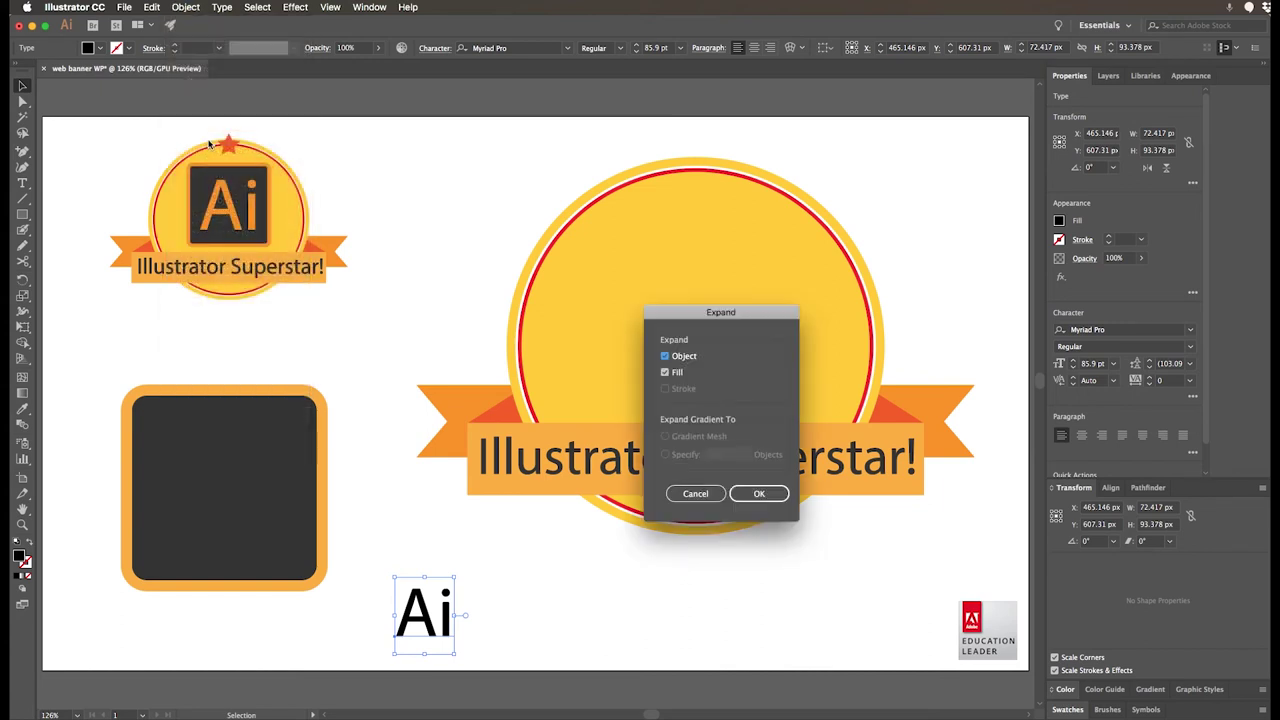
pyautogui.click(759, 493)
pyautogui.click(547, 627)
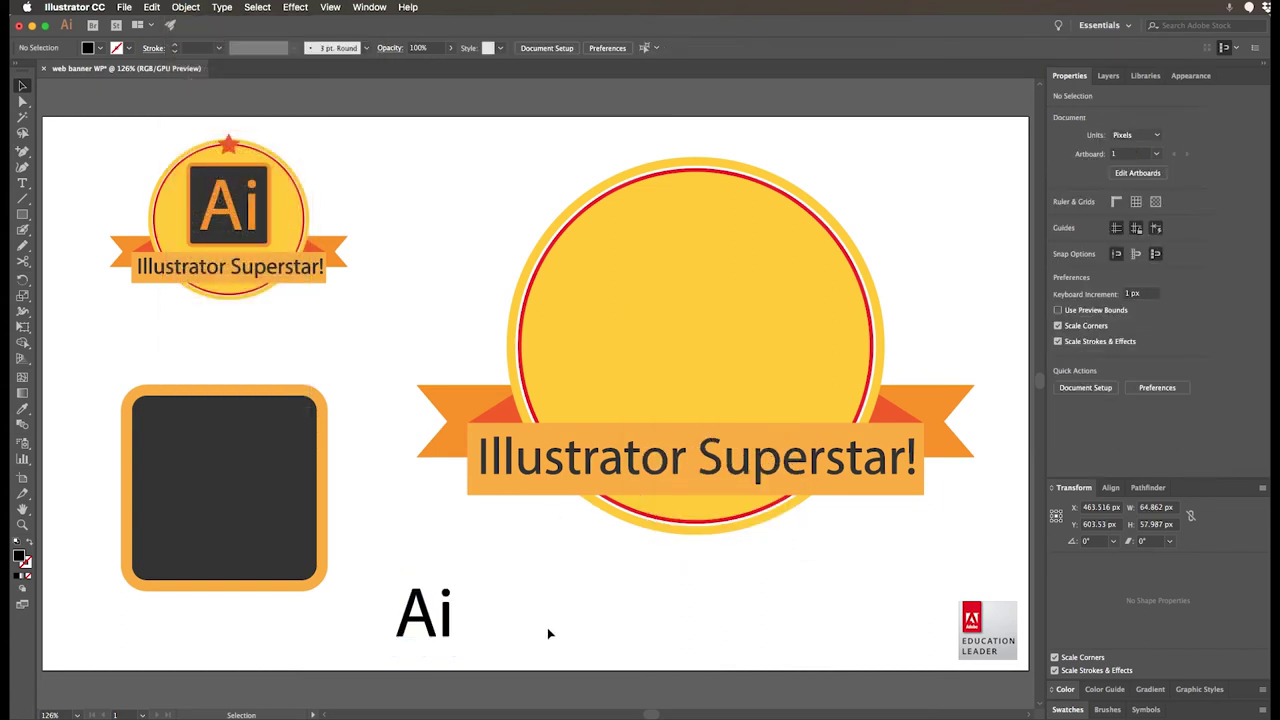
# Fill the Ai lettering orange, scale it up, and place it on the dark square
pyautogui.click(422, 620)
pyautogui.click(1060, 221)
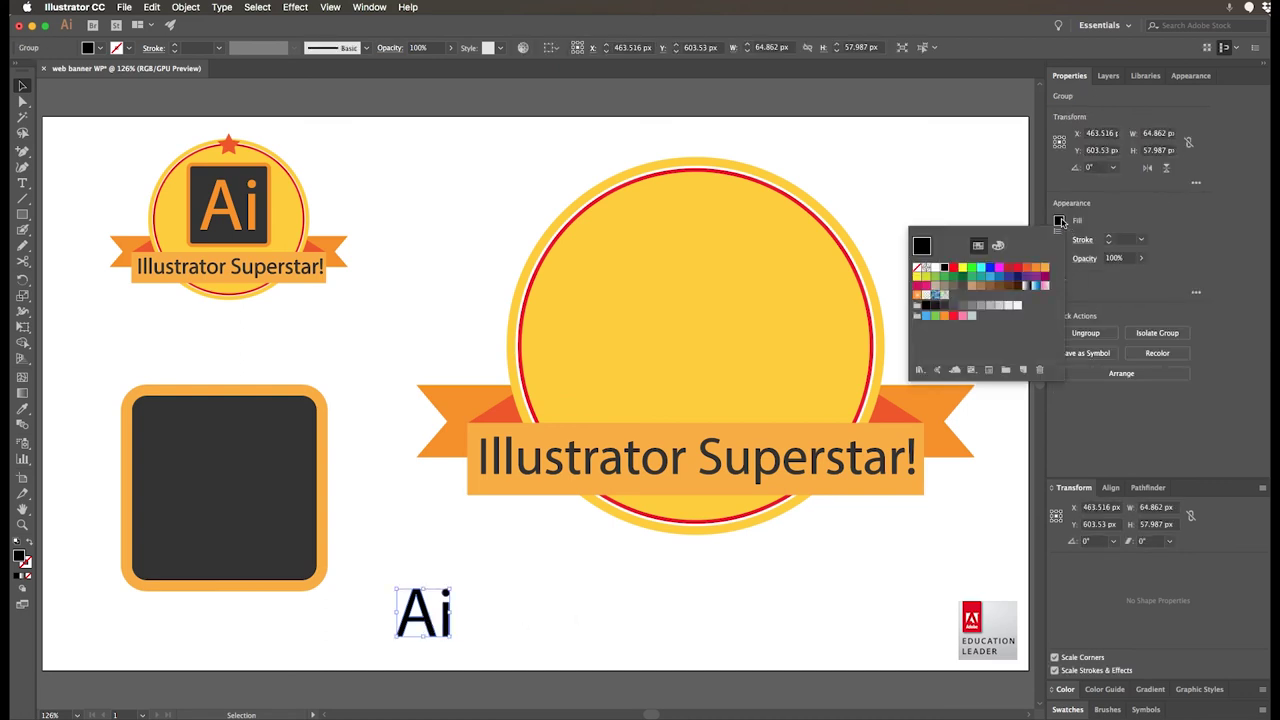
pyautogui.click(1045, 268)
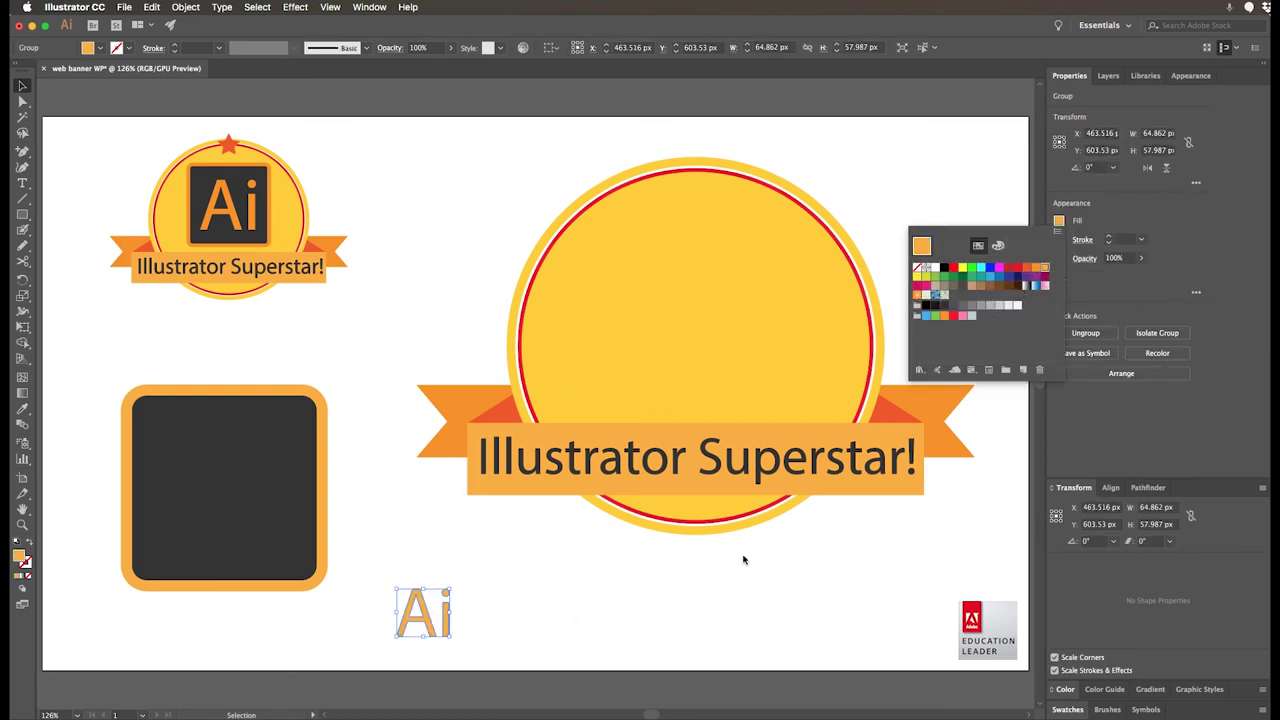
pyautogui.click(577, 625)
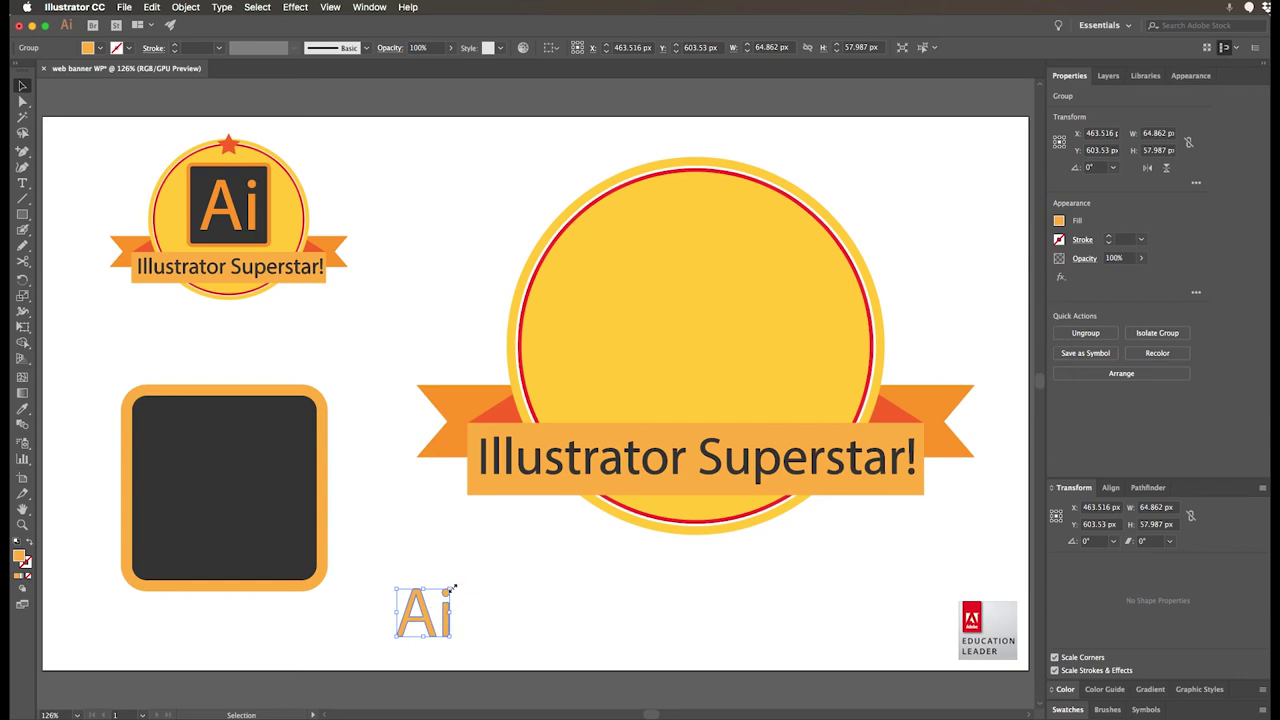
pyautogui.moveTo(450, 590); pyautogui.dragTo(529, 510)
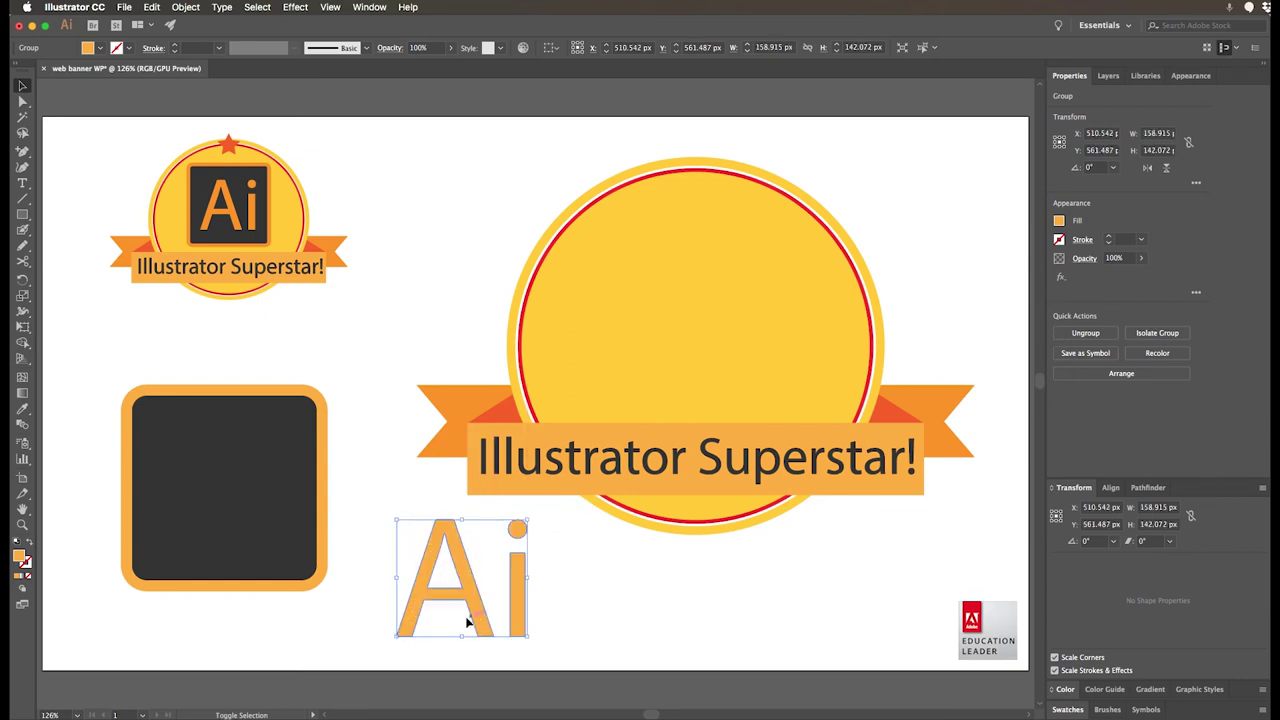
pyautogui.moveTo(477, 614); pyautogui.dragTo(236, 529)
pyautogui.click(437, 614)
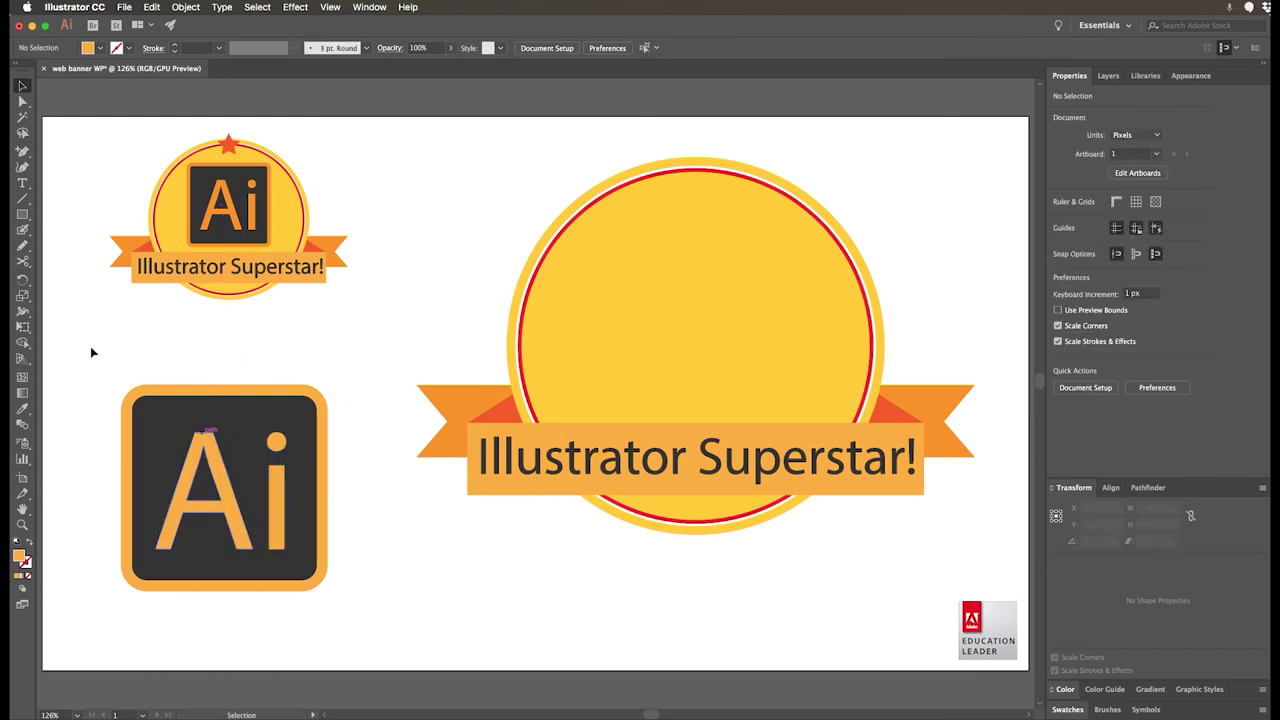
# Move the 230 px Ai icon onto the large yellow badge above the ribbon text
pyautogui.moveTo(228, 515); pyautogui.dragTo(706, 345)
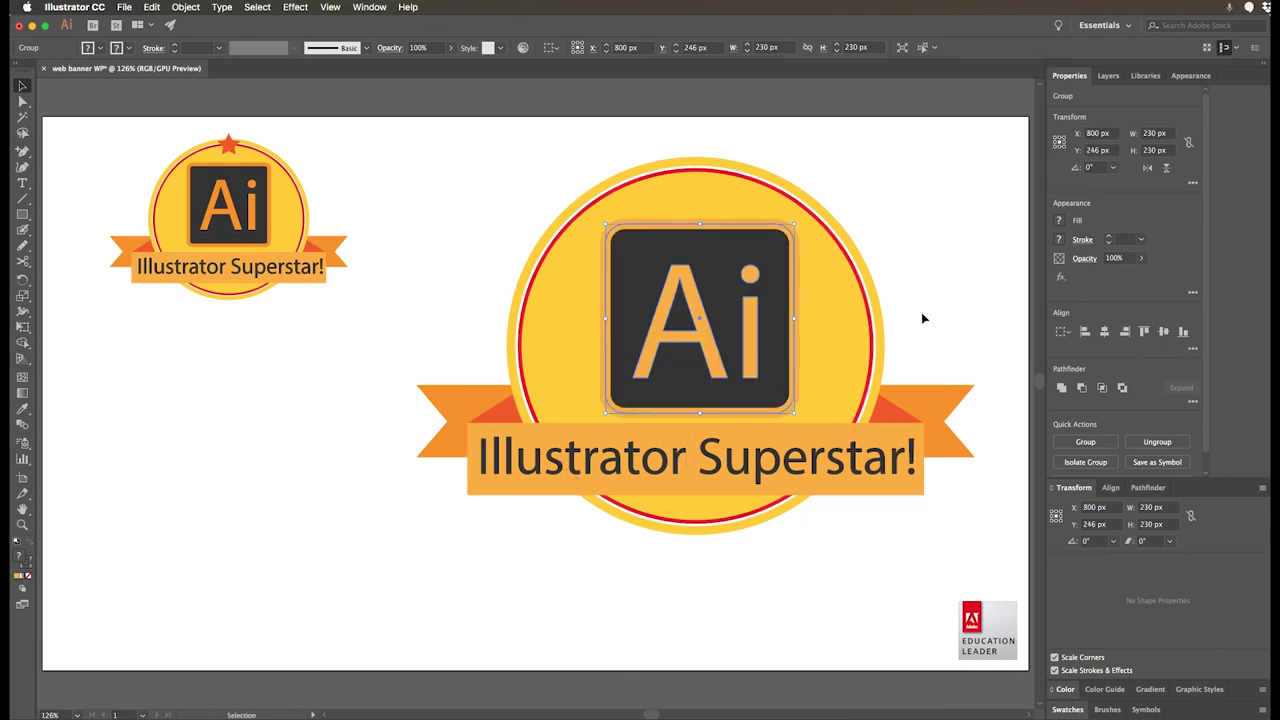
pyautogui.click(922, 314)
pyautogui.moveTo(22, 214); pyautogui.dragTo(66, 277)
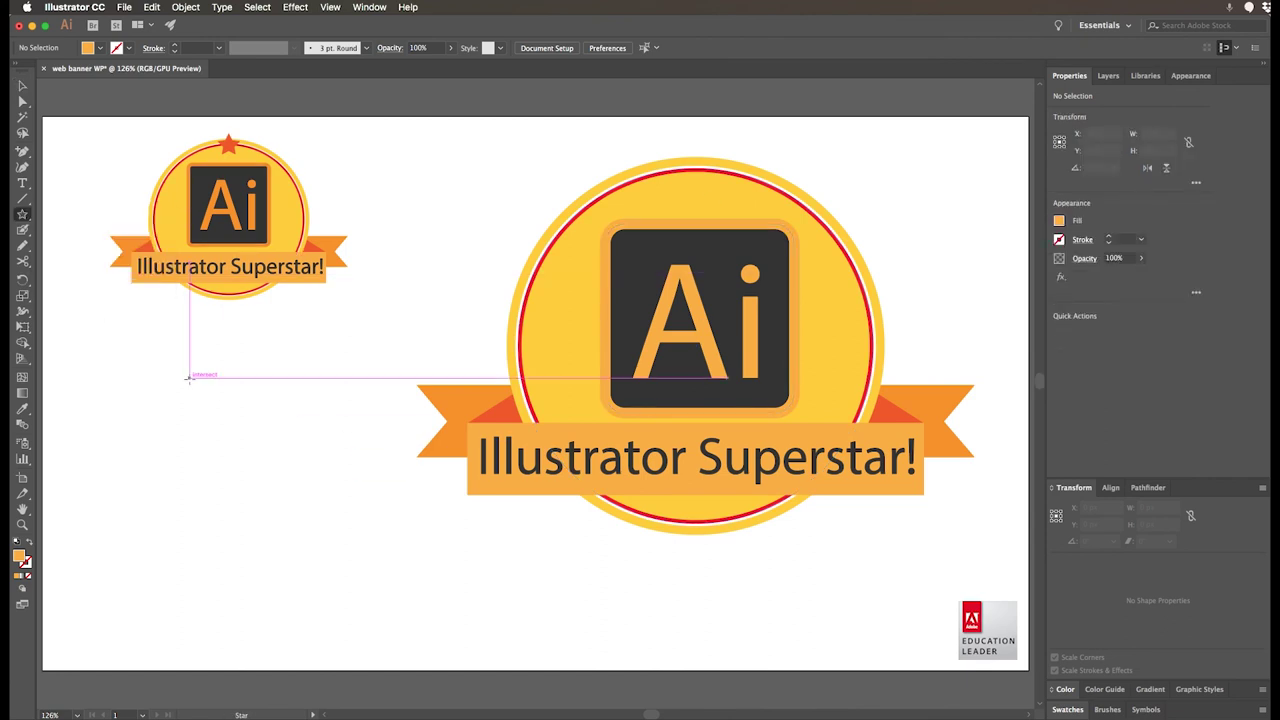
# Draw a small red-orange star and position it on the large badge's top edge
pyautogui.moveTo(189, 379); pyautogui.dragTo(213, 410)
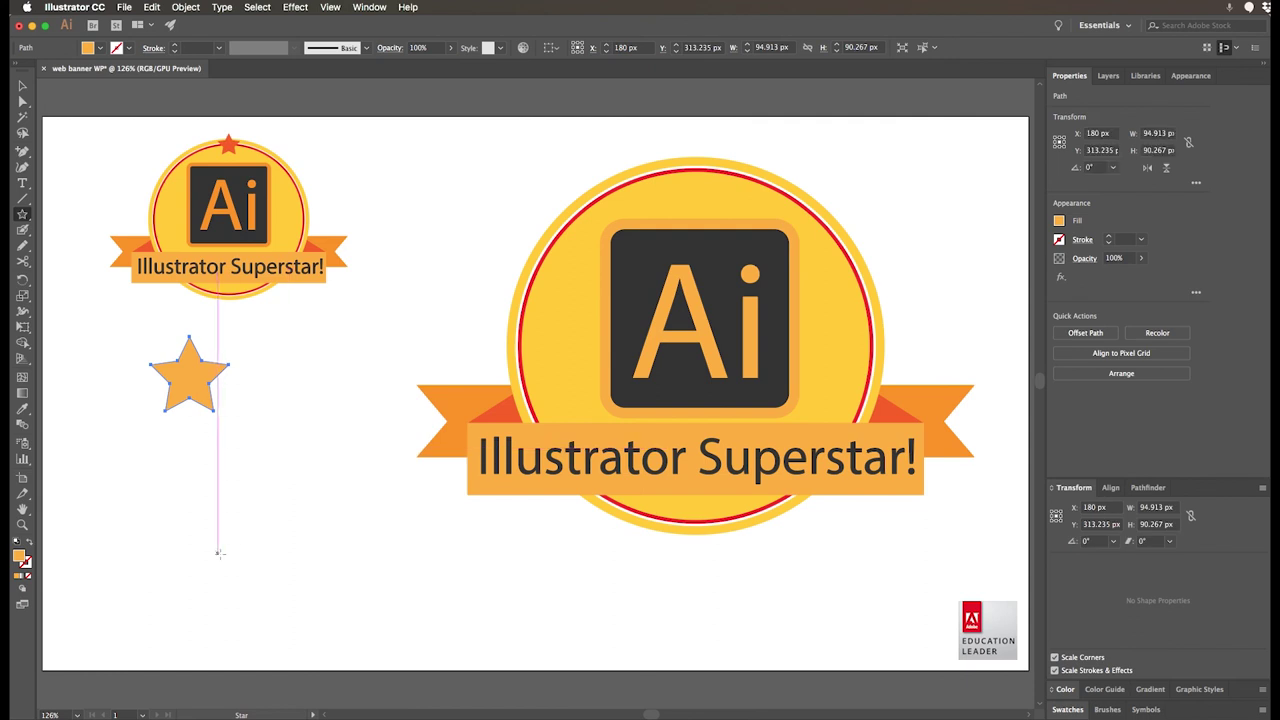
pyautogui.click(1059, 221)
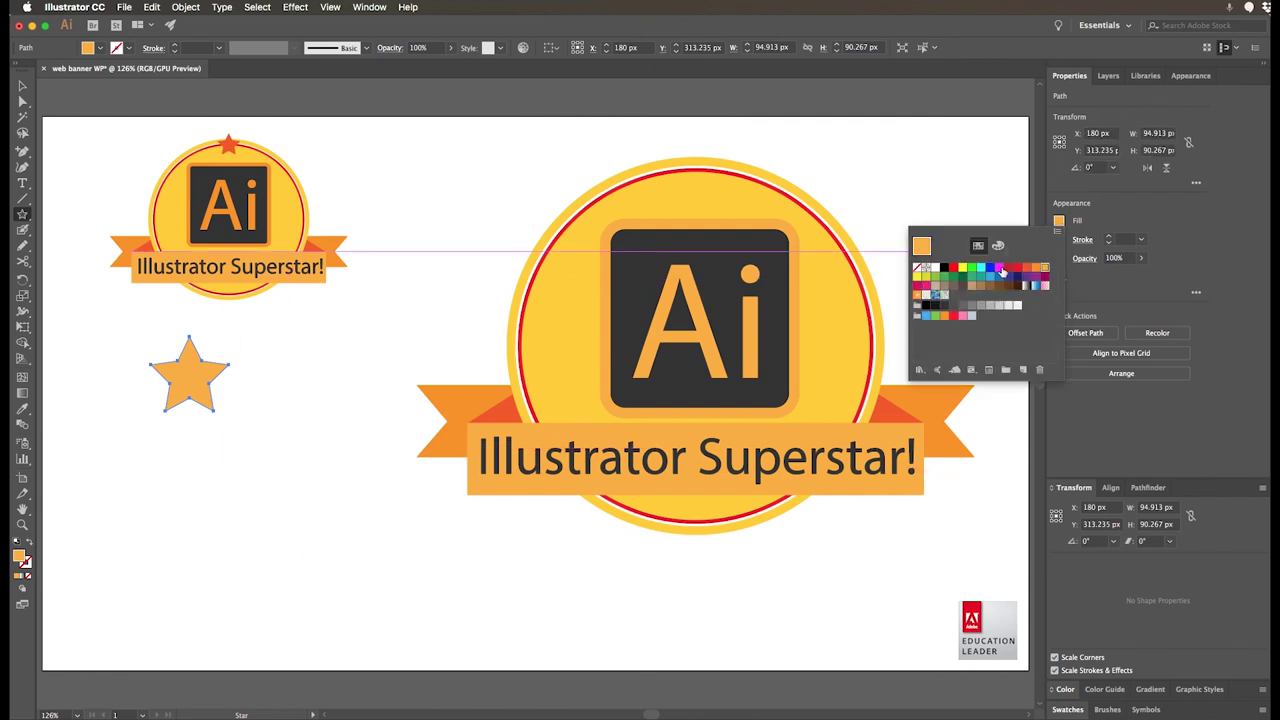
pyautogui.click(1027, 269)
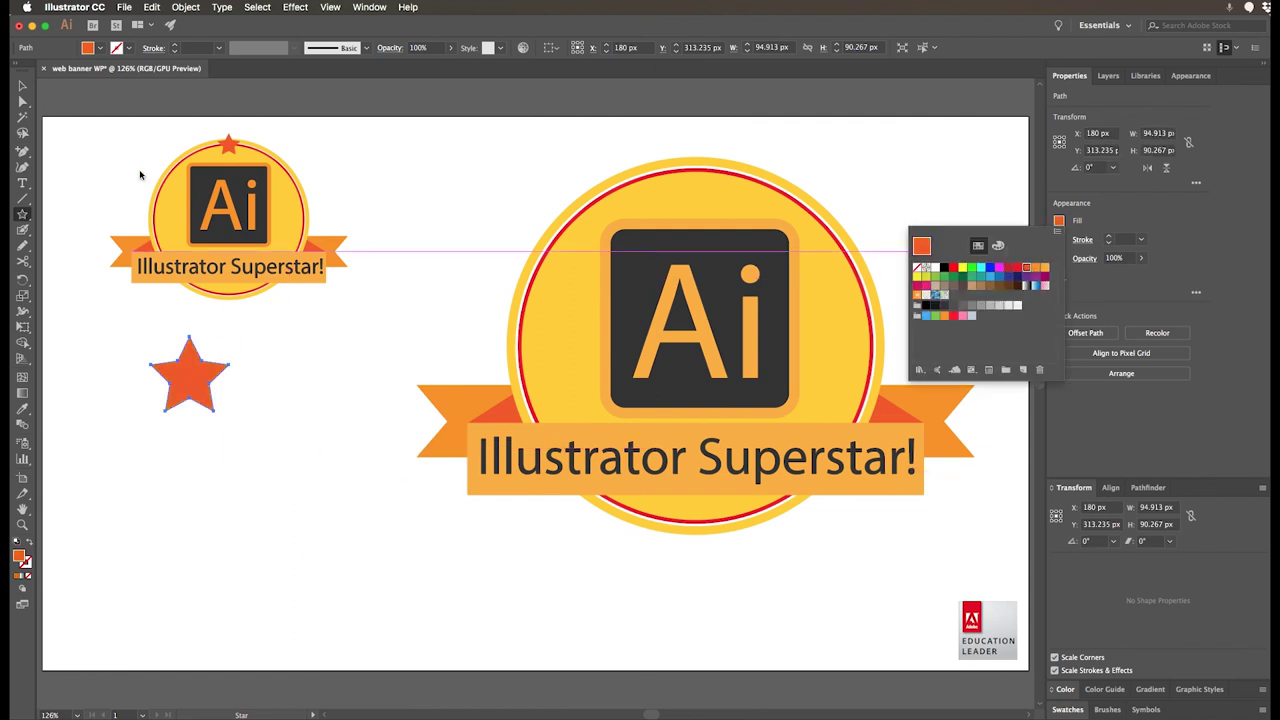
pyautogui.click(20, 84)
pyautogui.press('v')
pyautogui.moveTo(704, 231); pyautogui.dragTo(713, 186)
pyautogui.click(929, 290)
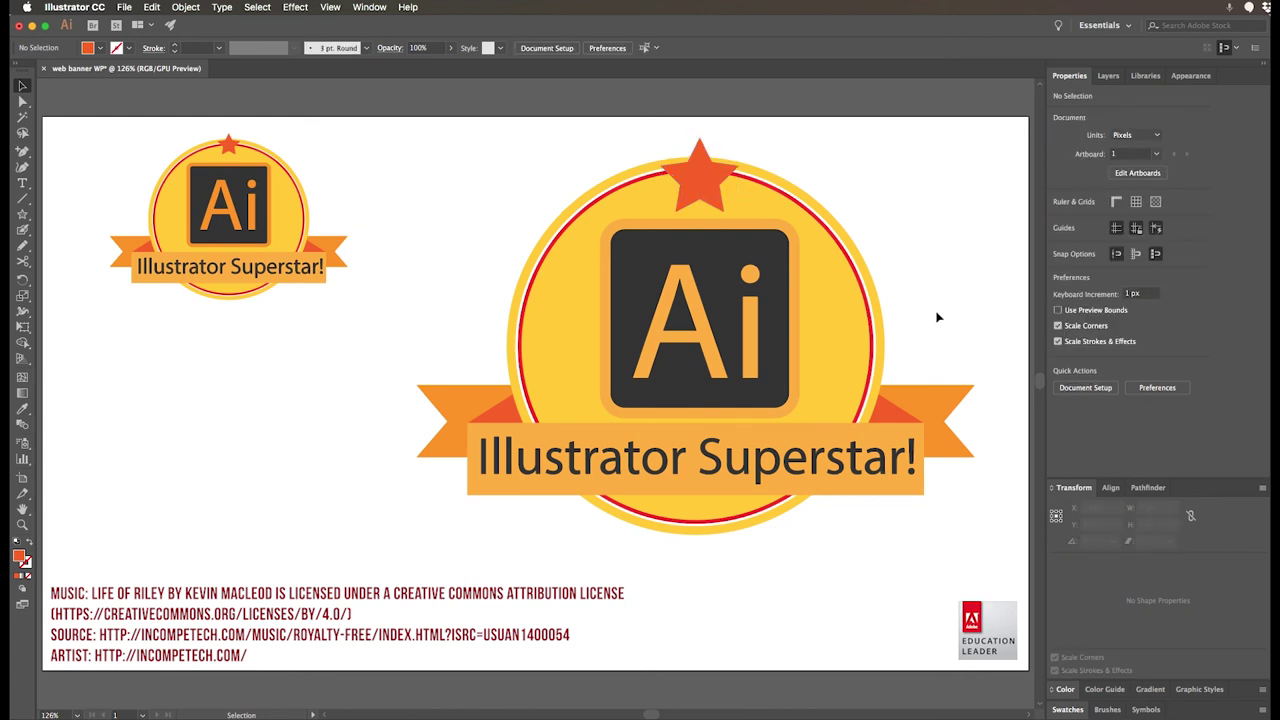